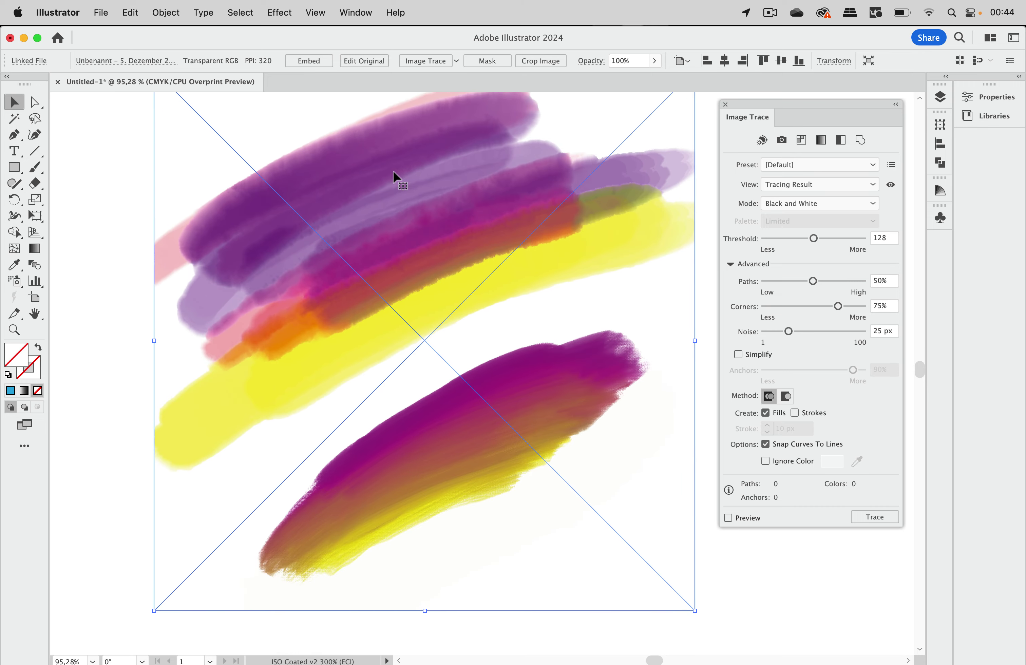
Step: Trace the placed watercolour brush-stroke image with the Auto-Color preset, continuing despite its large size
scroll(395, 167, up, 3)
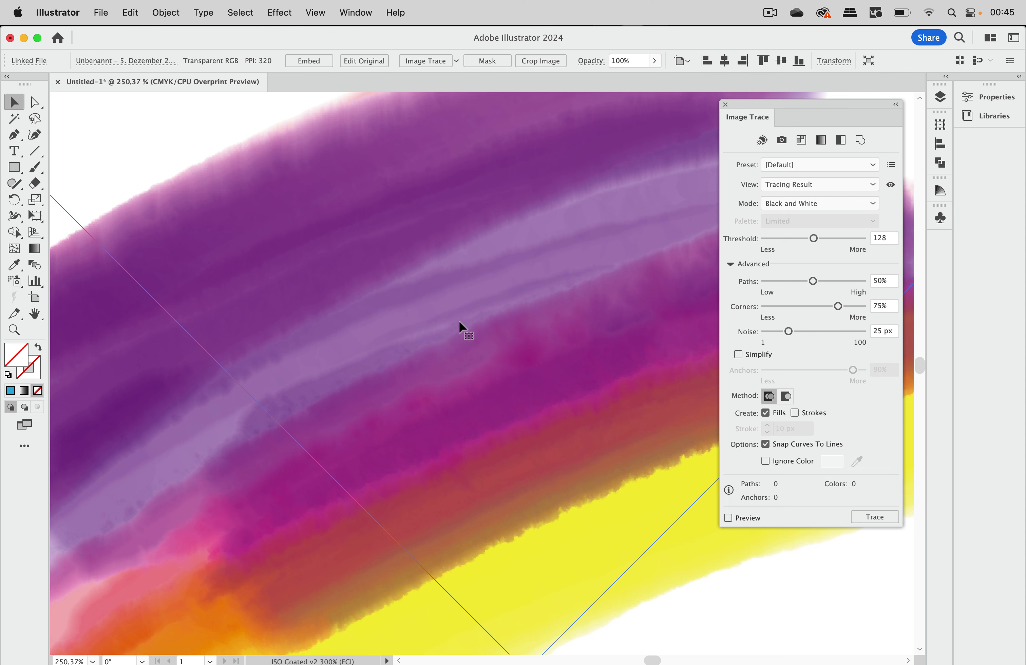
scroll(460, 320, down, 10)
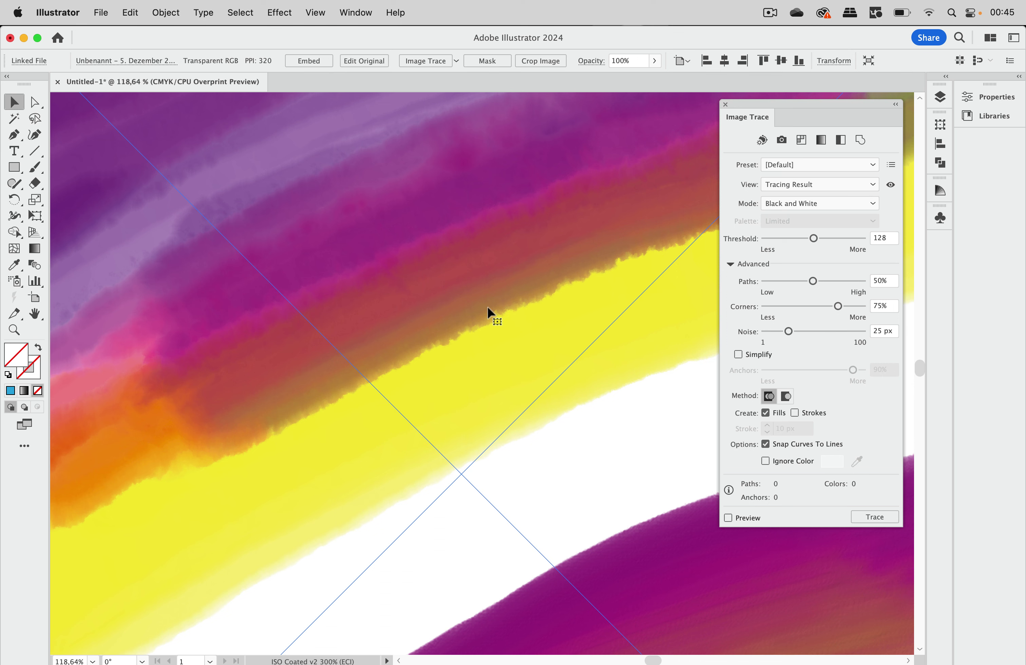
key(super+0)
scroll(487, 305, down, 2)
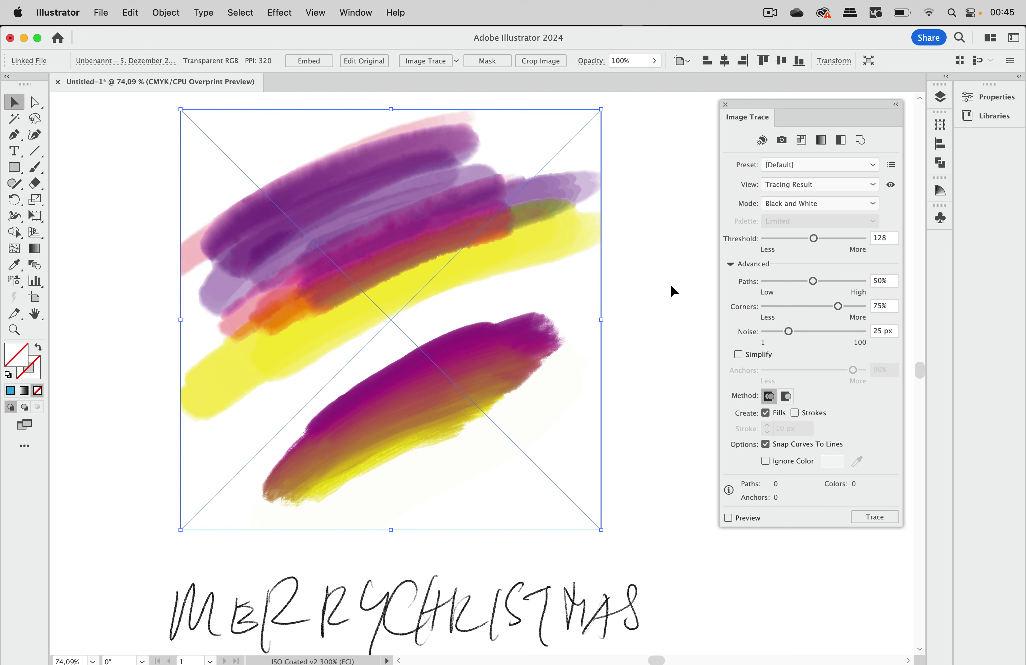
scroll(603, 259, left, 3)
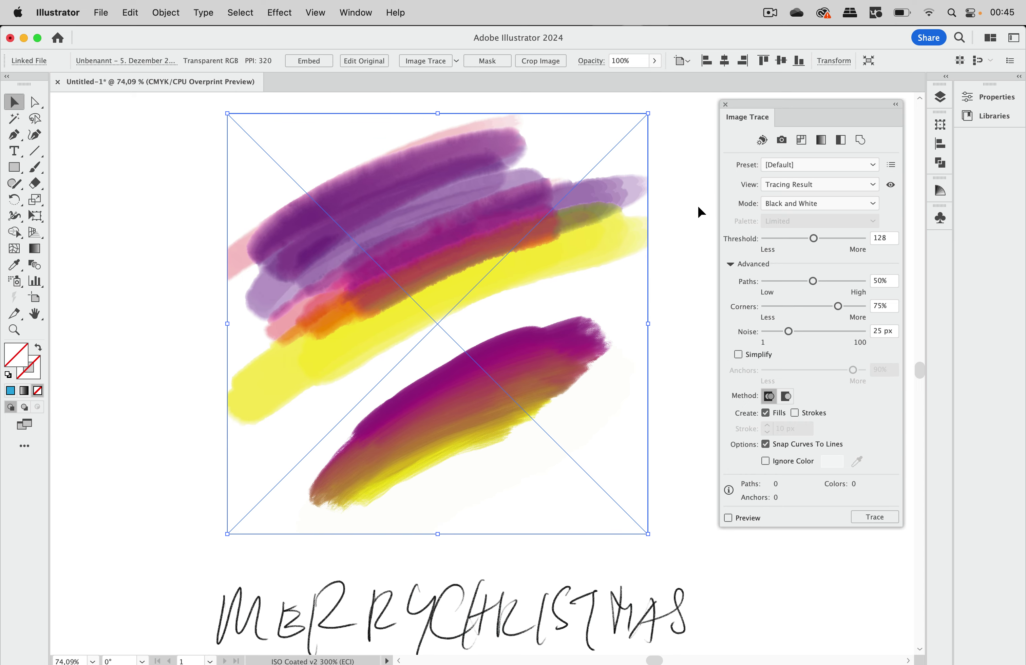
click(762, 139)
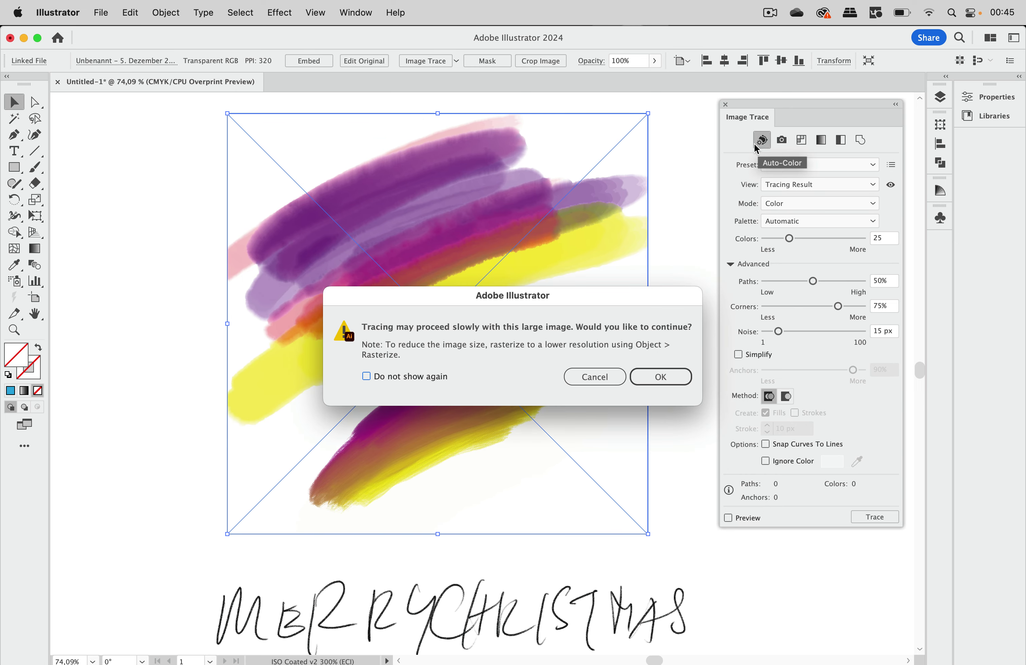
click(660, 376)
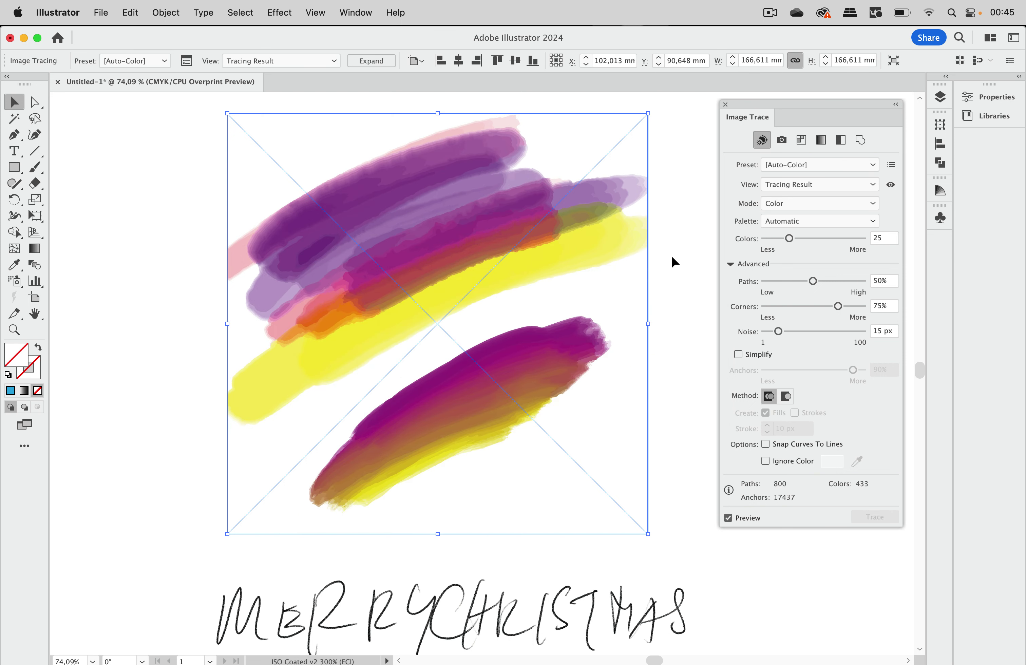
Step: Examine the Auto-Color trace up close at the purple stroke's edge and compare it with the source image
scroll(462, 198, up, 5)
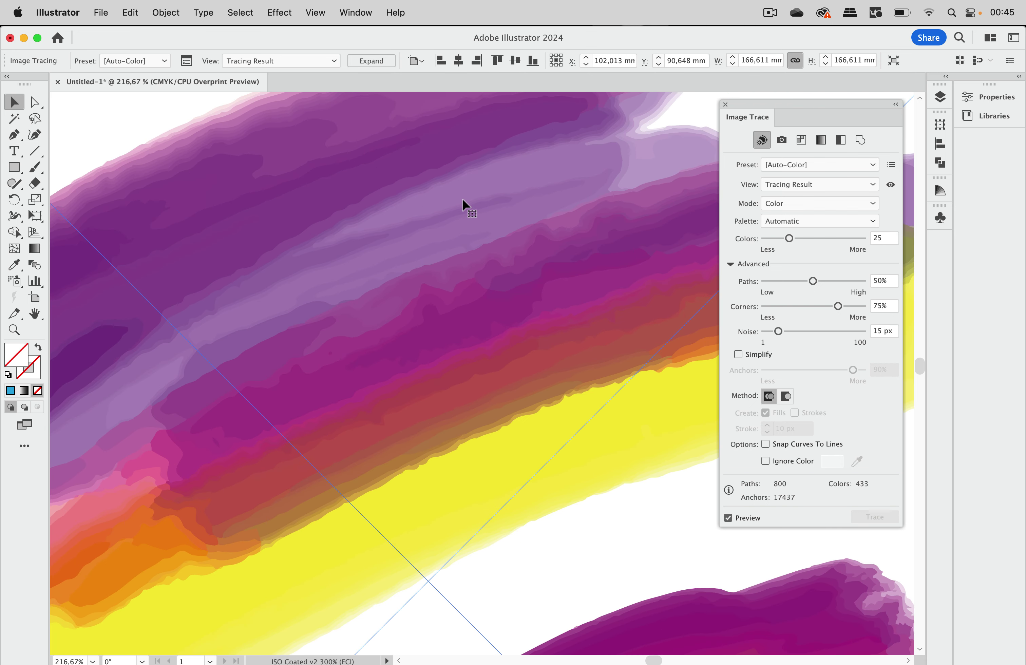
scroll(462, 198, up, 4)
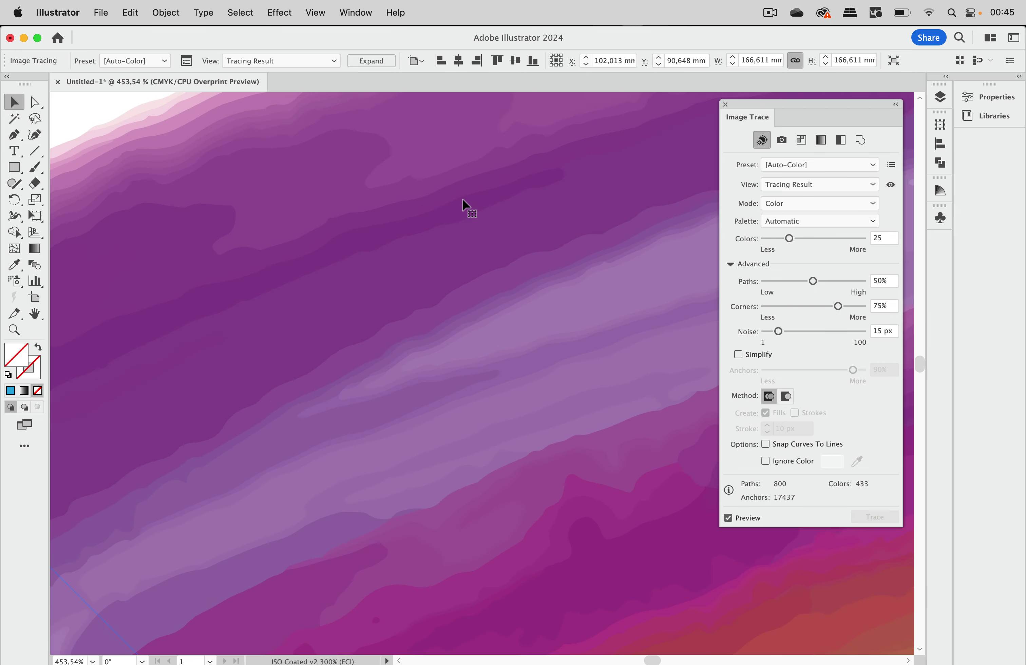
scroll(463, 199, up, 3)
scroll(462, 198, left, 3)
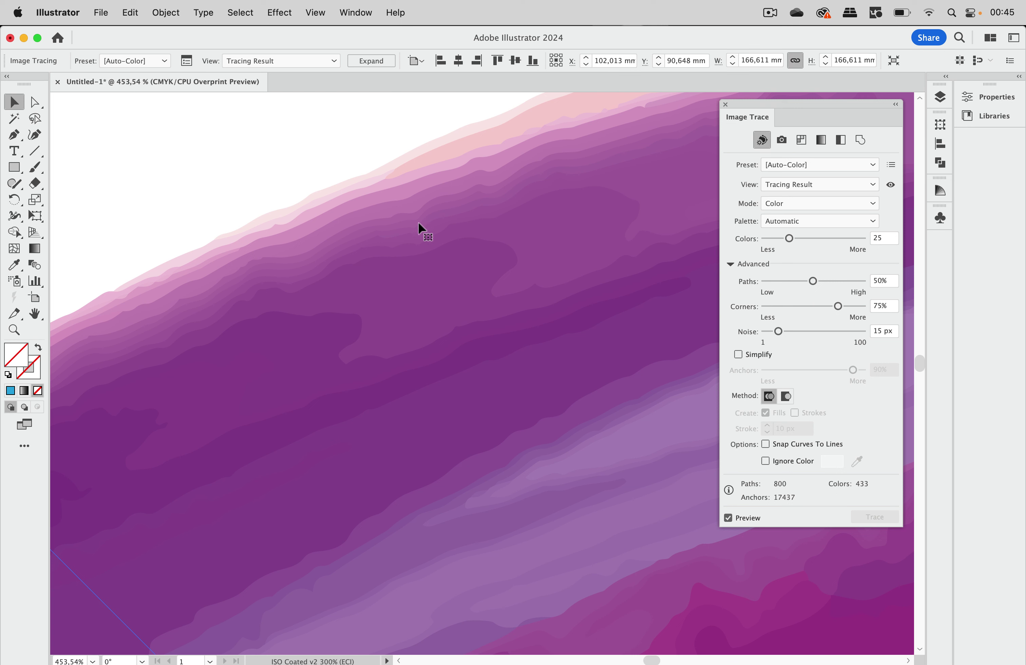
click(891, 185)
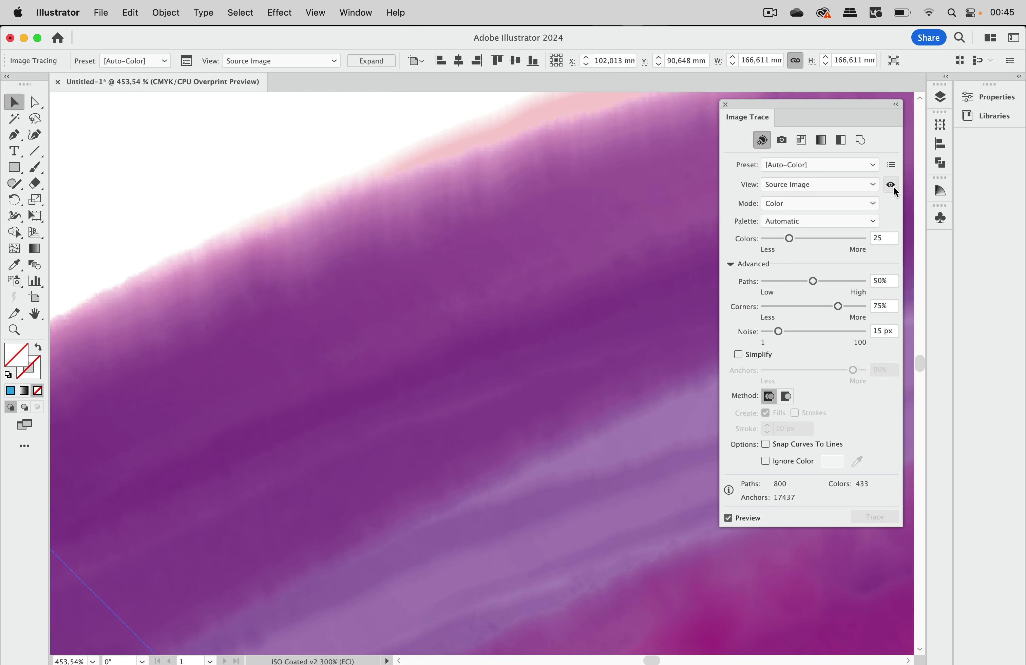
click(891, 185)
drag(893, 186, 892, 186)
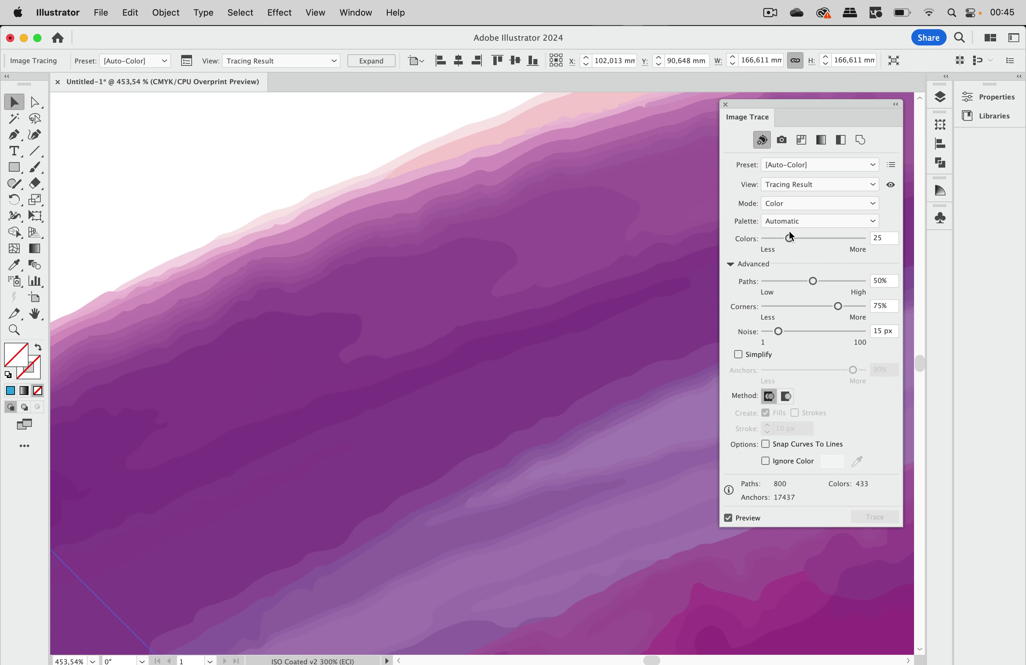
Step: Set the image trace to 100 colors and its Paths value to 100%
drag(790, 235, 869, 241)
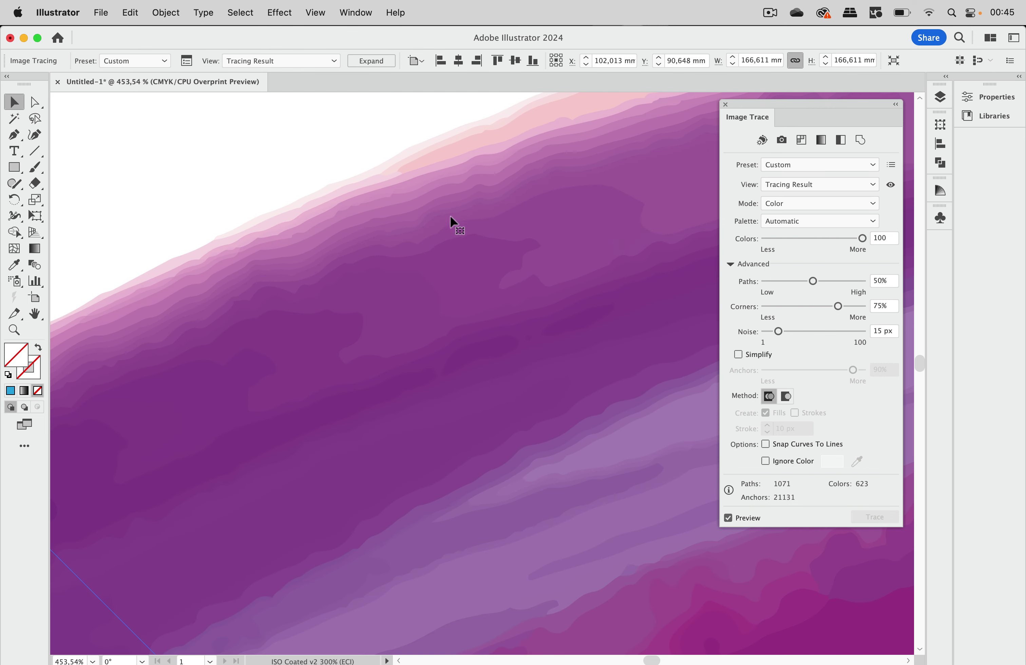
scroll(545, 265, down, 3)
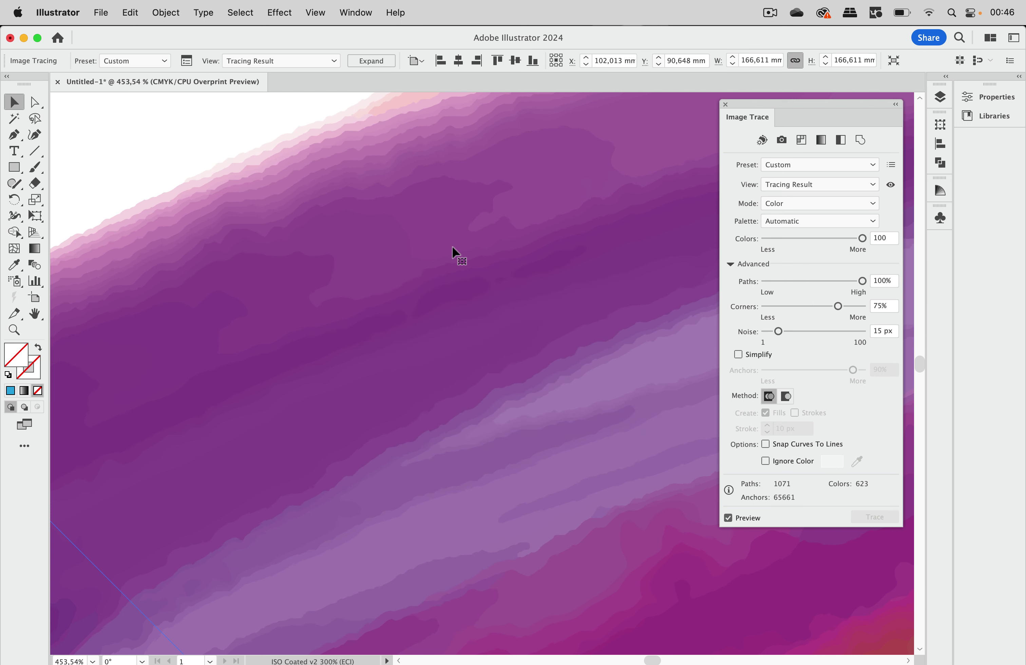
Step: Inspect the refined trace's edges across the purple, red and yellow strokes, comparing it with the source image, and review the whole artwork
scroll(499, 305, down, 10)
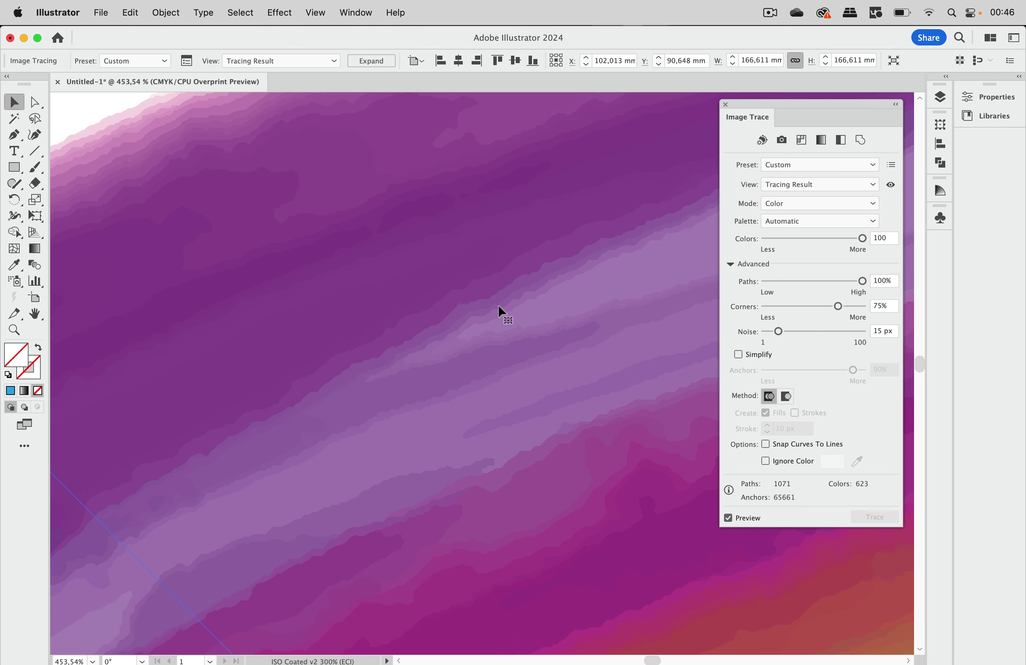
scroll(499, 306, up, 3)
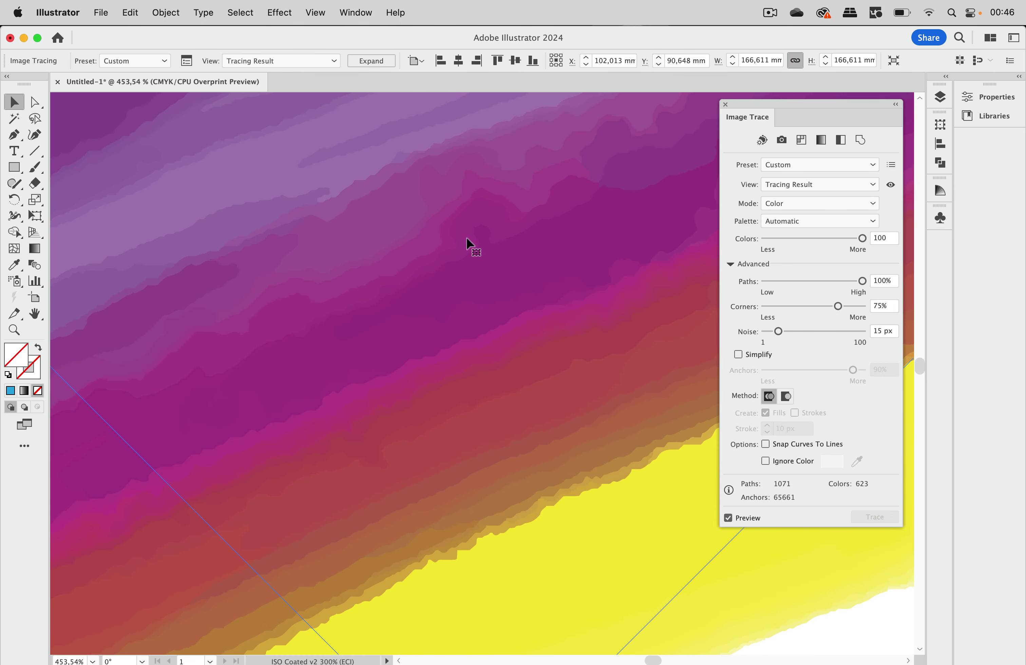
click(891, 186)
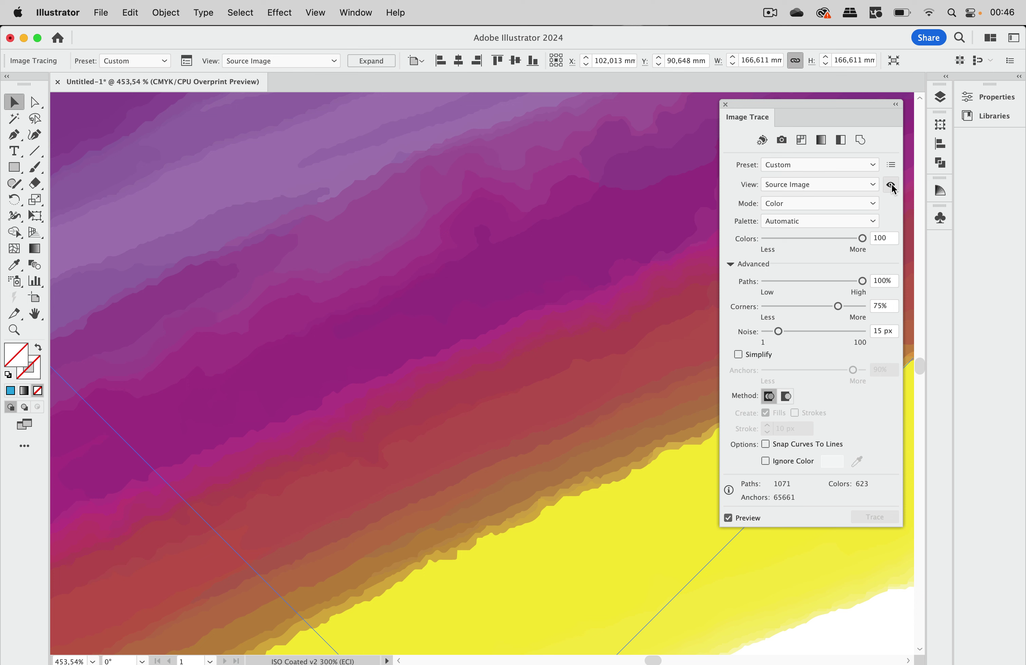
click(890, 185)
scroll(565, 412, down, 10)
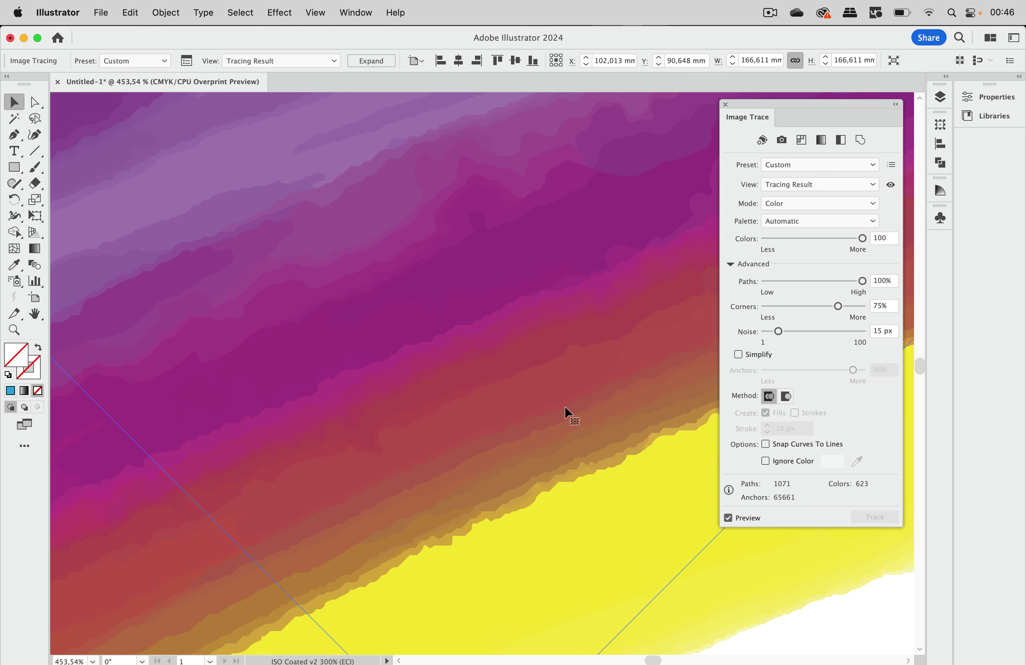
click(890, 186)
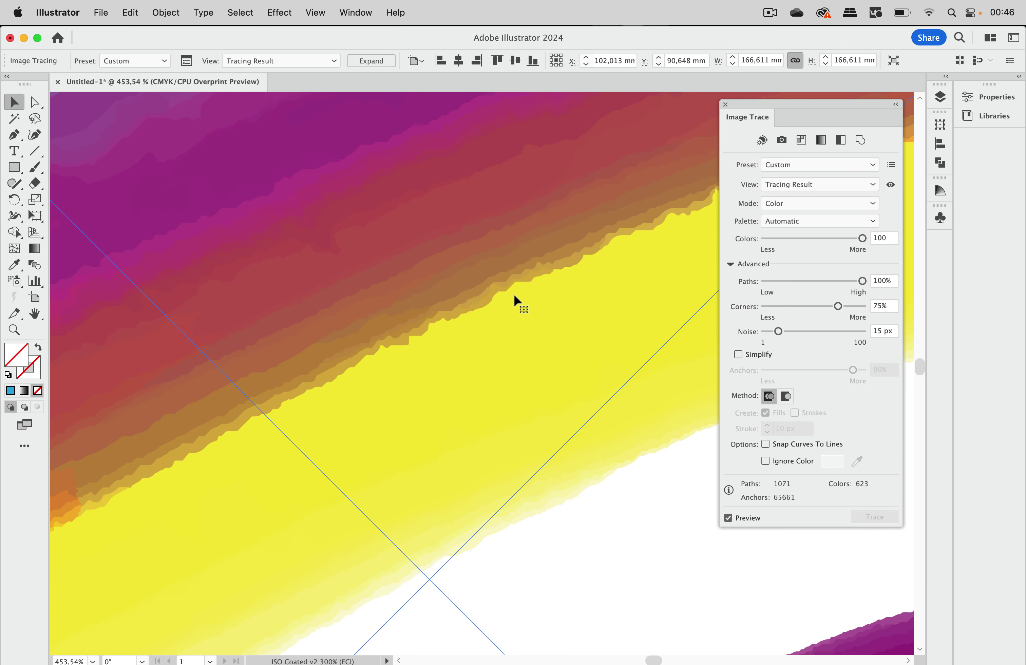
scroll(512, 301, down, 6)
scroll(512, 301, up, 3)
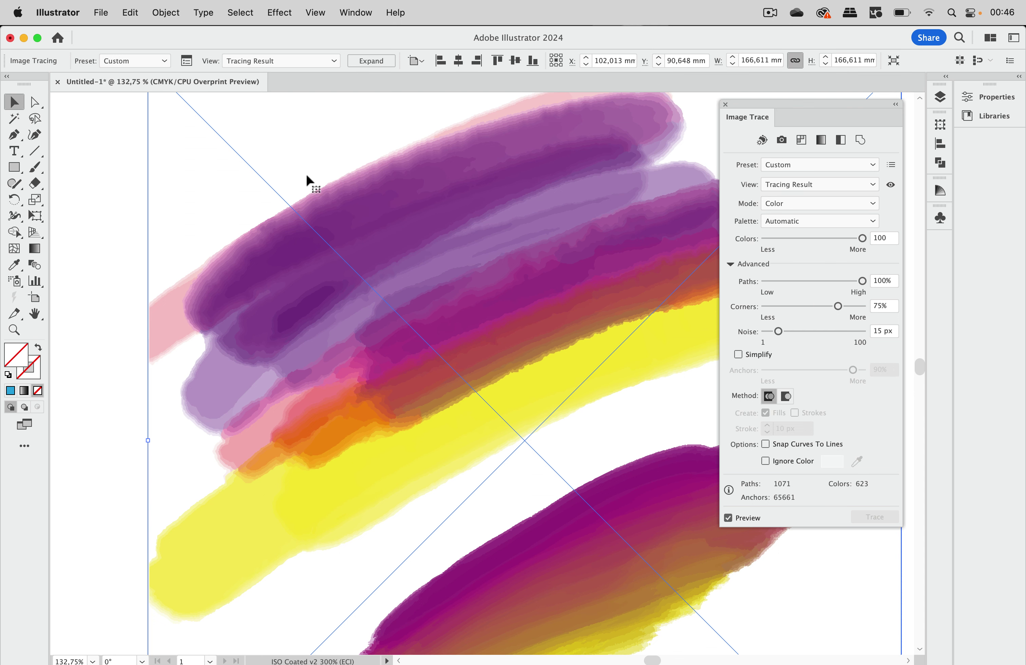
scroll(344, 179, down, 3)
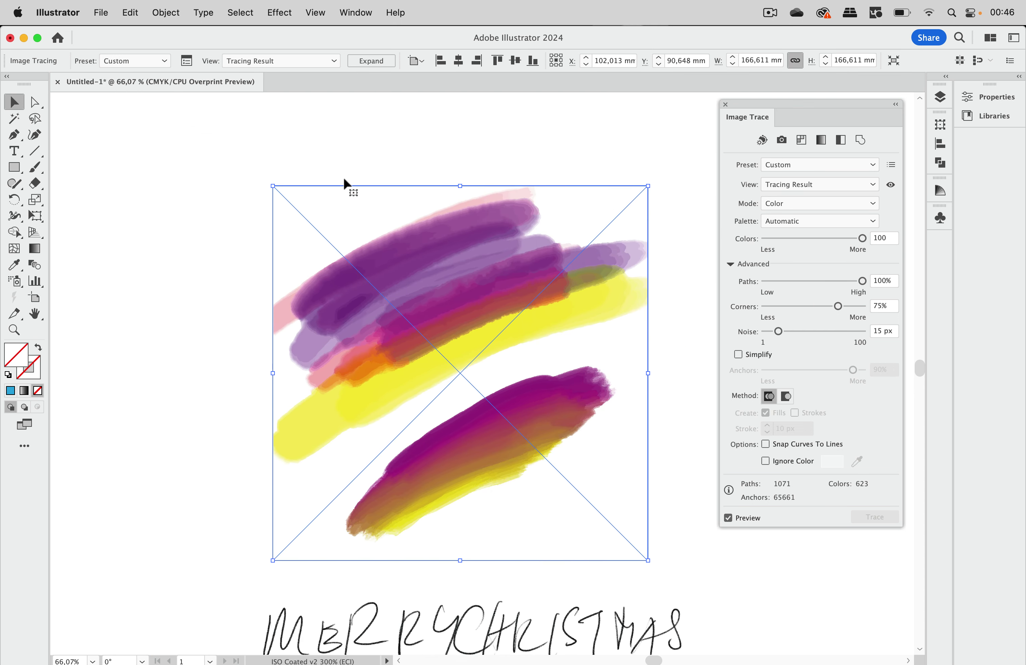
Step: Draw a rectangle over the upper-left part of the traced strokes and fill it with bright blue
click(362, 160)
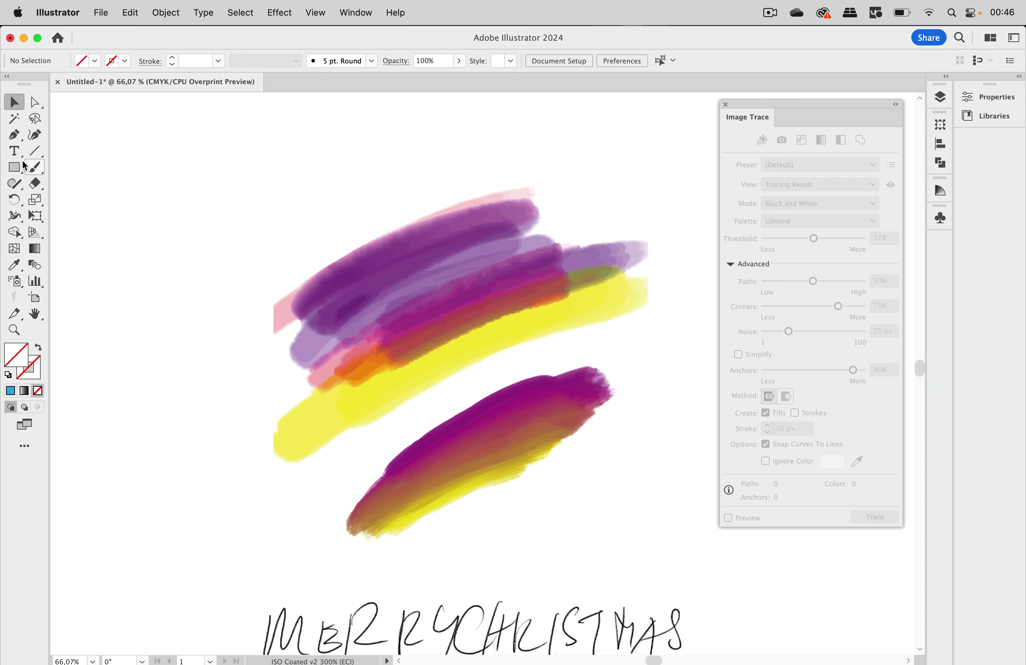
click(14, 167)
drag(268, 148, 463, 318)
click(96, 61)
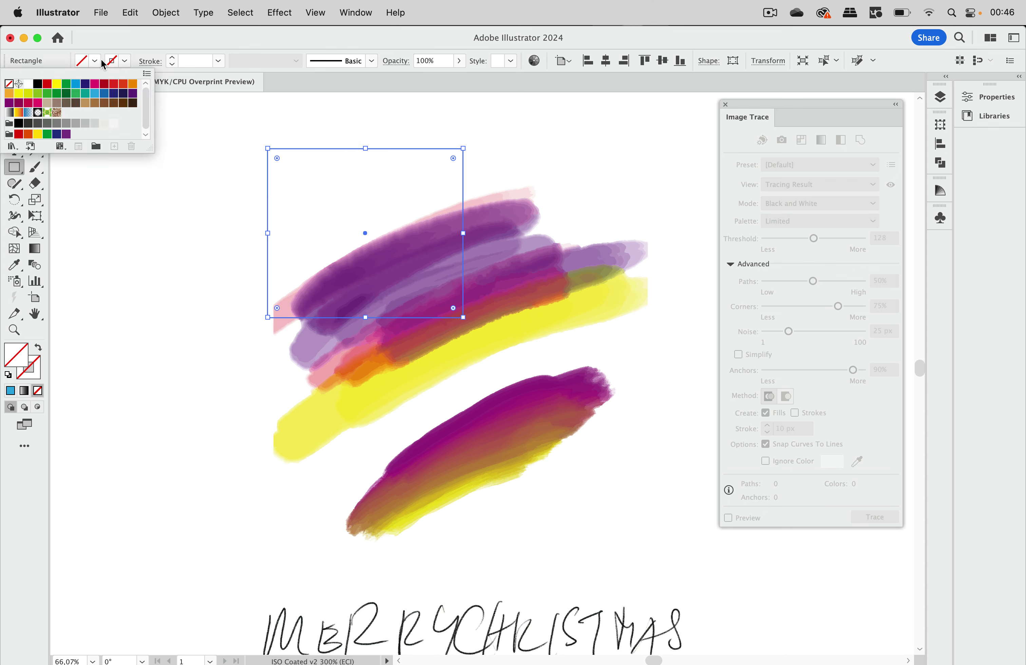
click(75, 83)
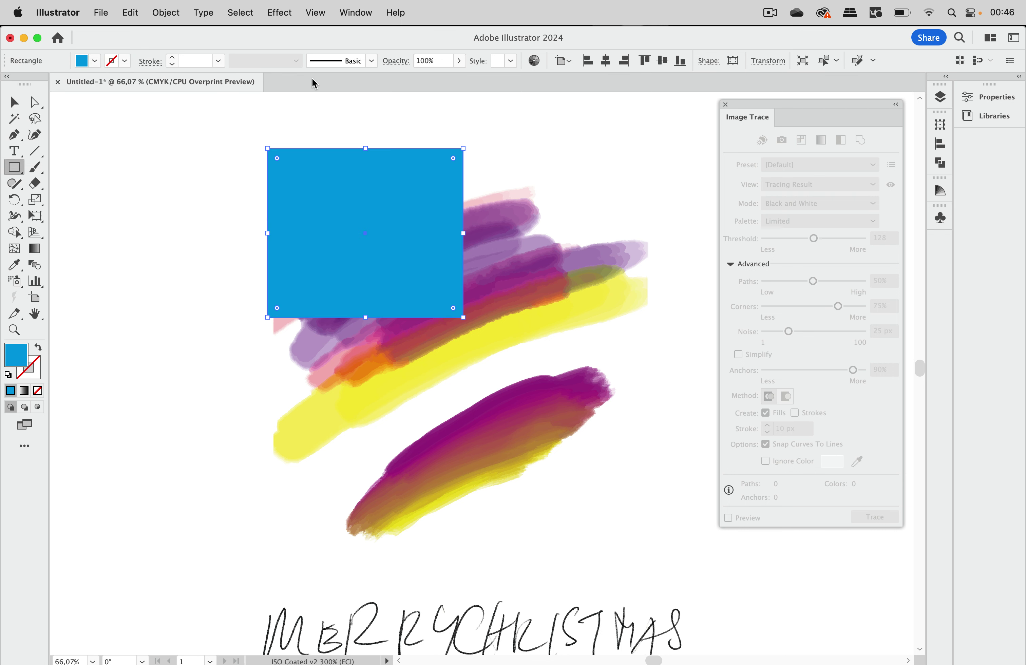
Step: Reduce the blue rectangle's opacity to 52% and send it to the back, behind the traced artwork
click(459, 61)
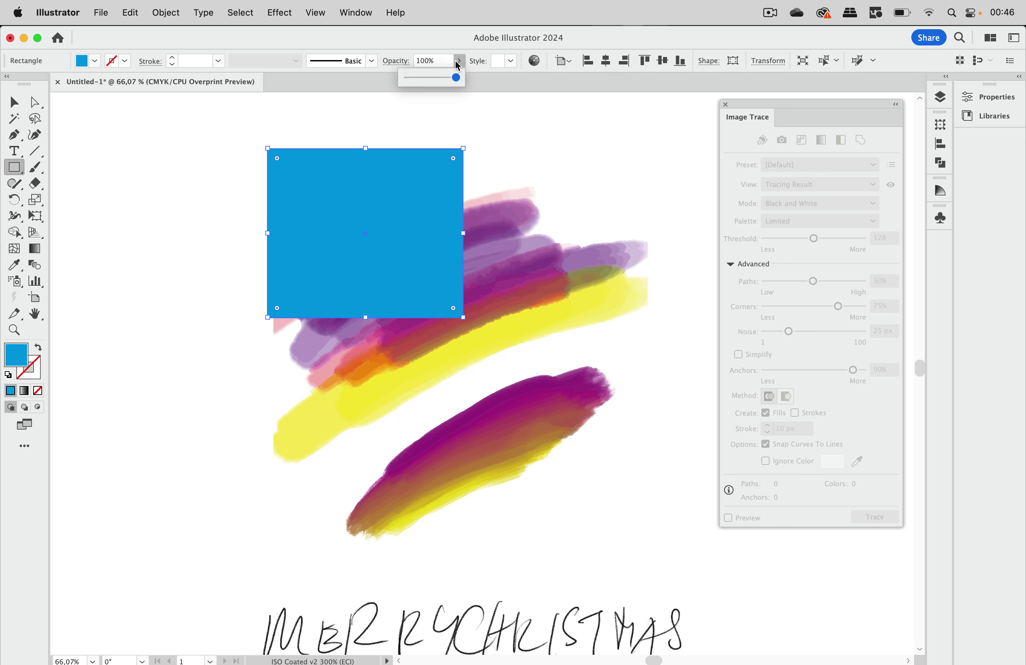
drag(456, 77, 432, 77)
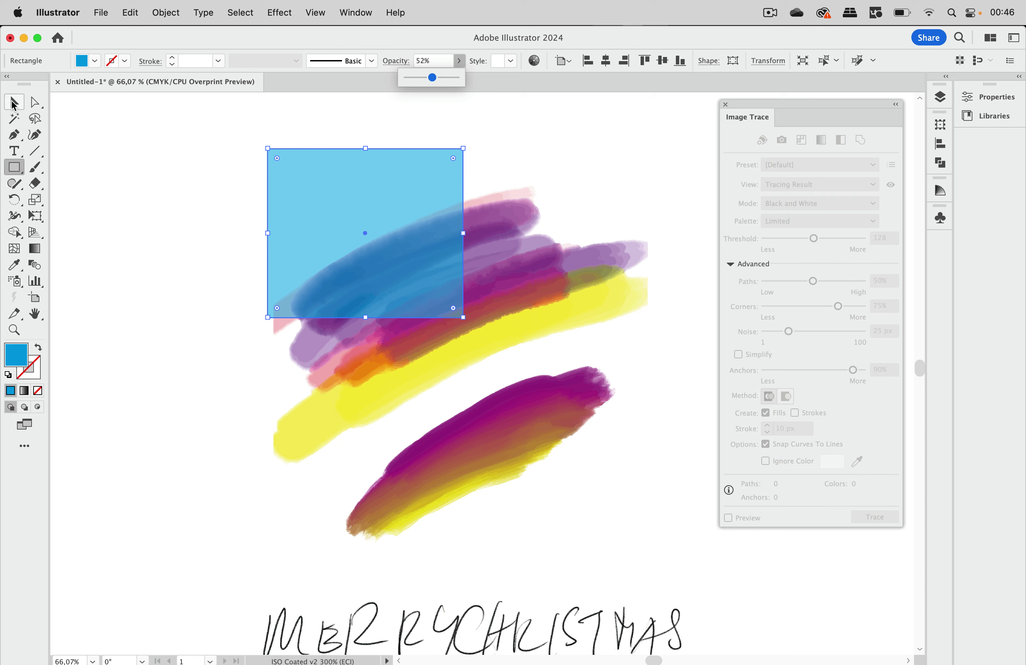
click(13, 105)
right_click(312, 192)
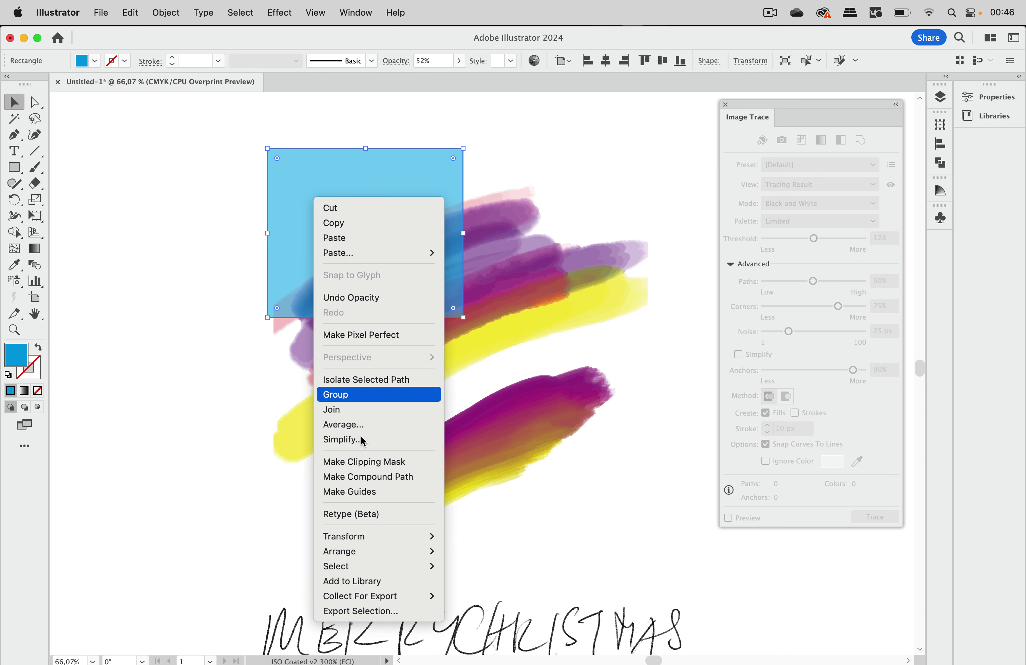
mouse_move(346, 550)
click(488, 595)
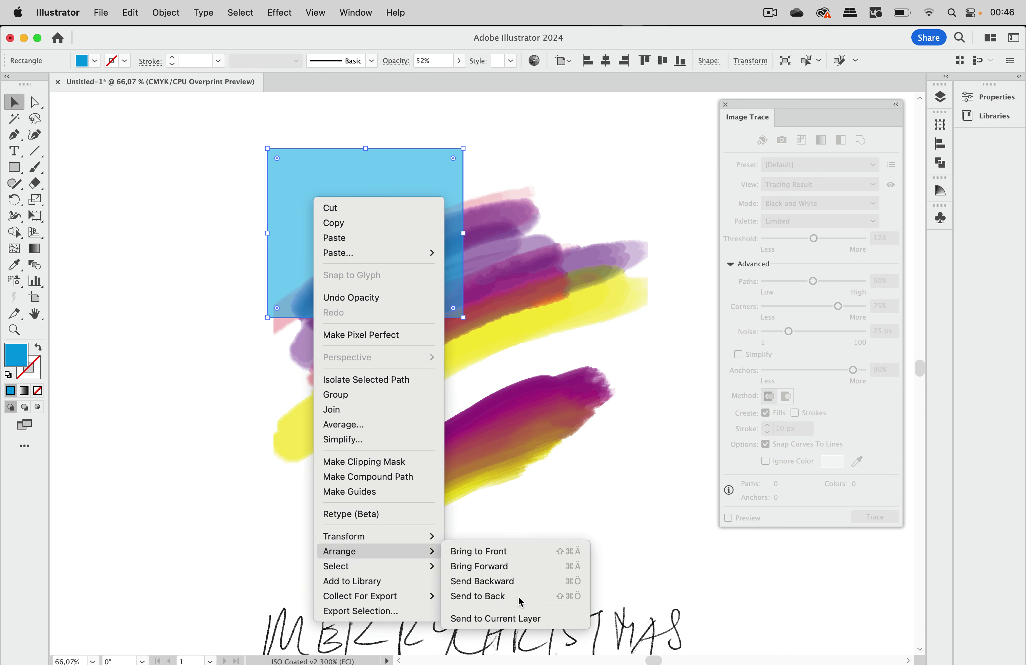
Step: Make the brush-stroke trace ignore white, and inspect its edges against the blue rectangle
click(507, 280)
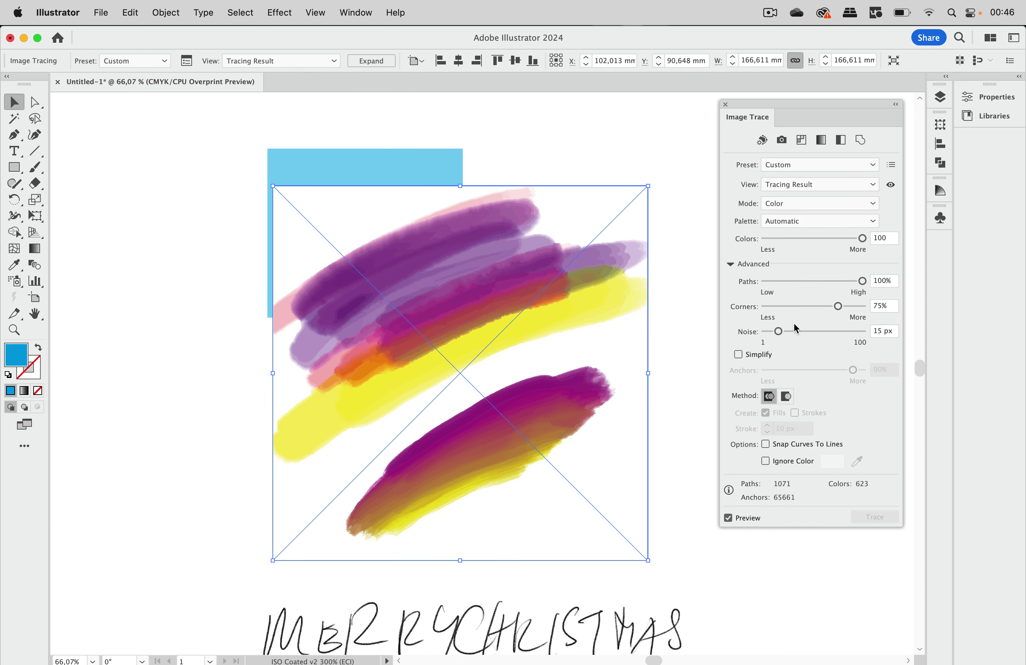
click(766, 461)
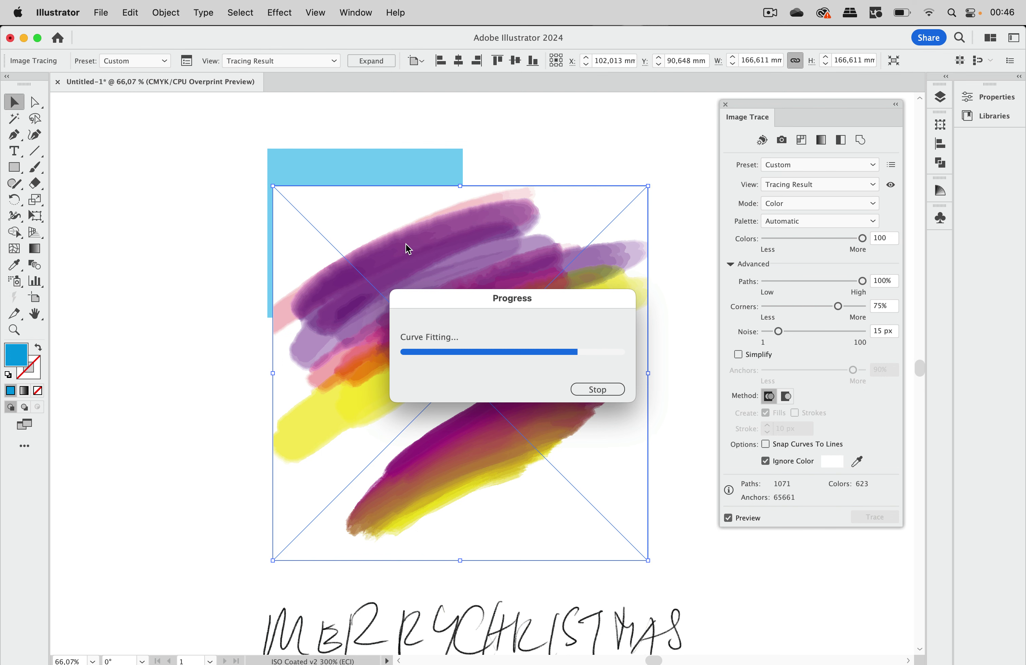
scroll(394, 231, up, 5)
scroll(395, 231, up, 3)
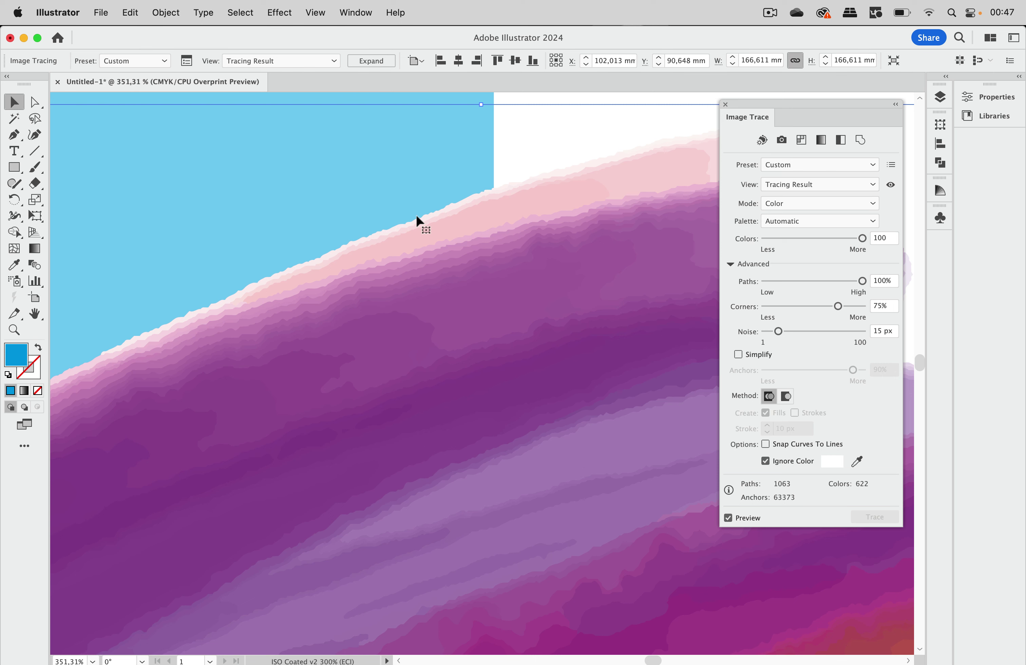
scroll(464, 202, down, 5)
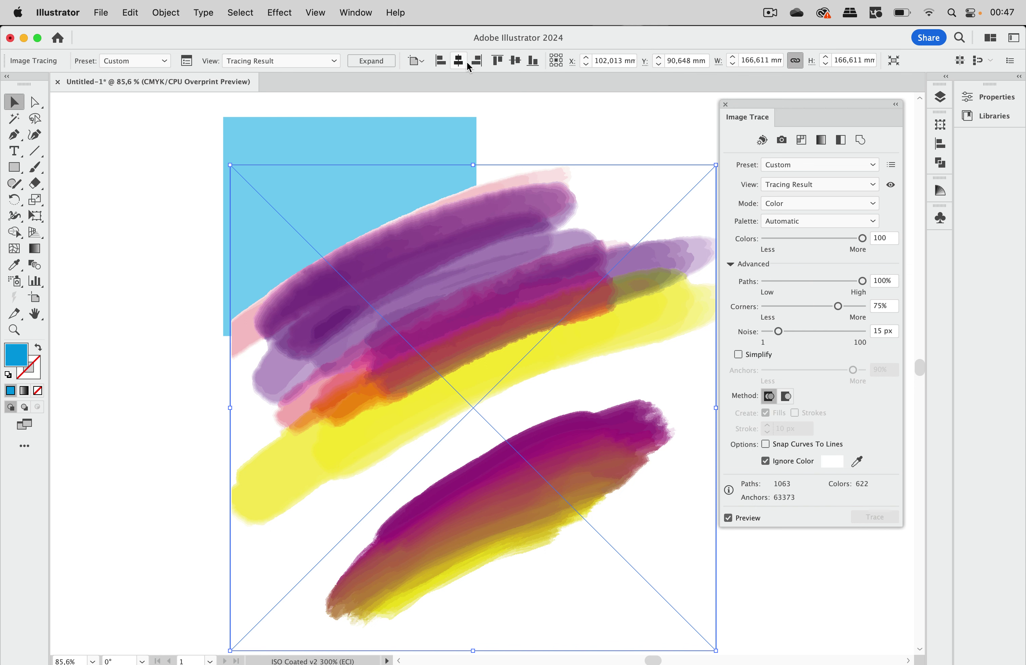
Step: Set the brush-stroke trace's blending mode to Multiply over the blue rectangle
click(366, 15)
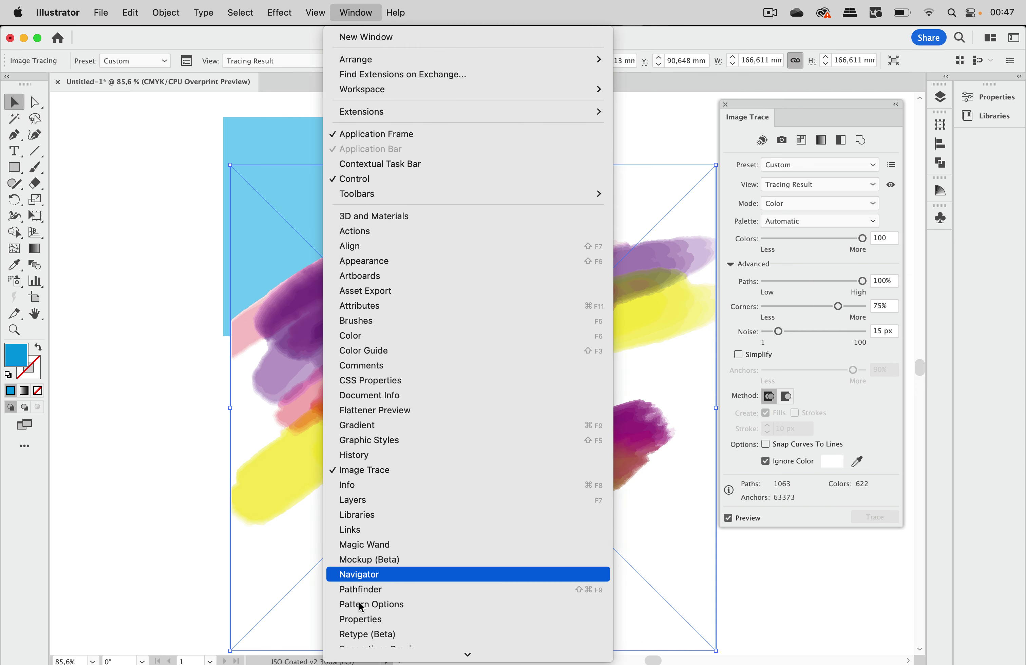
scroll(362, 603, down, 3)
mouse_move(379, 655)
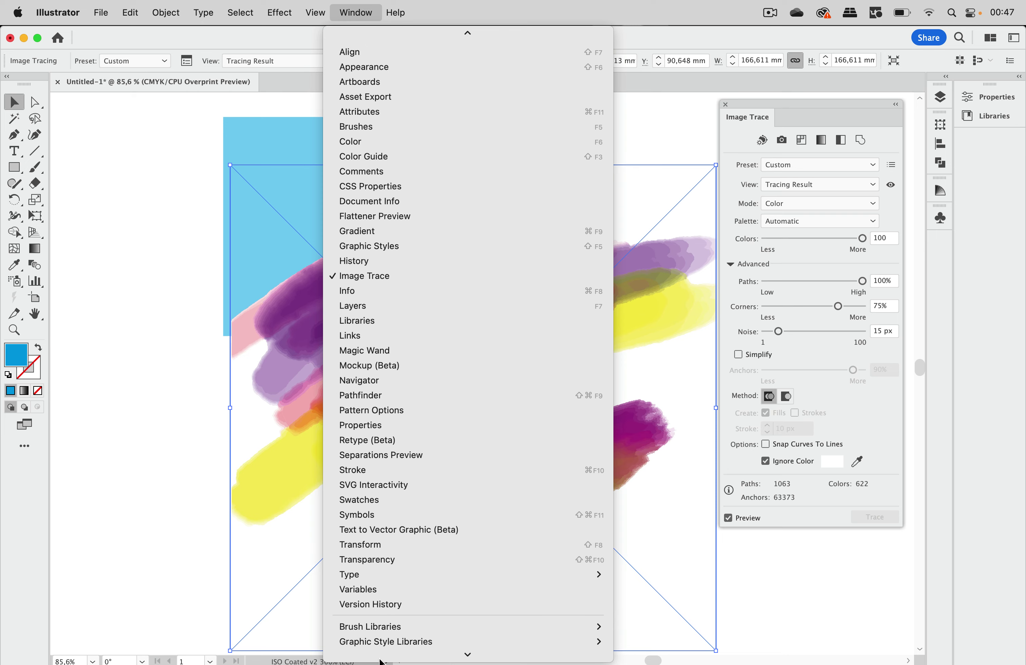
click(399, 517)
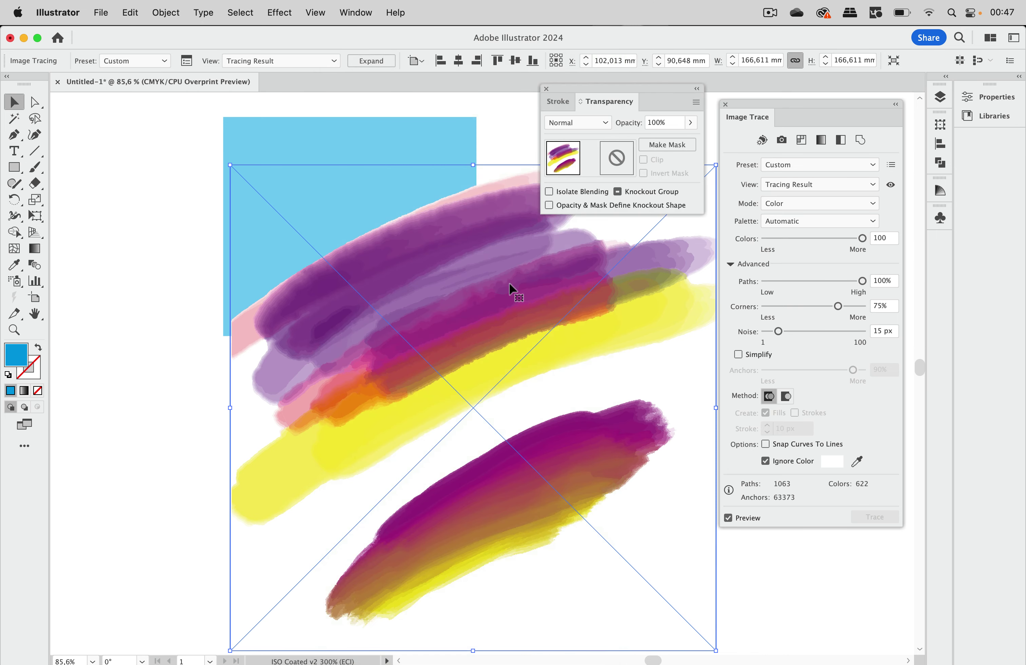
click(586, 127)
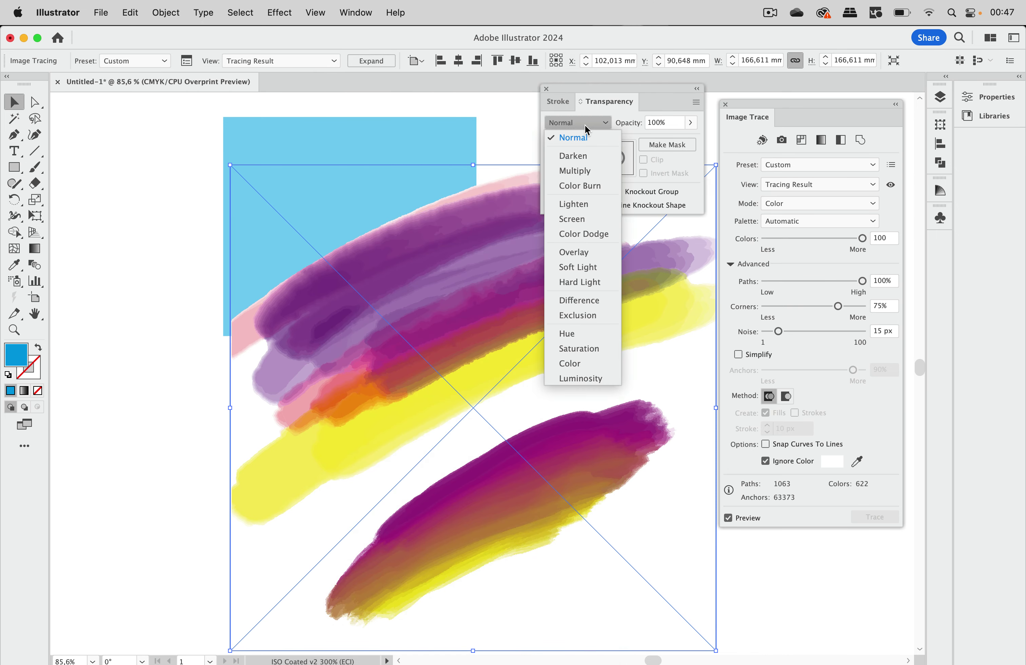
click(578, 168)
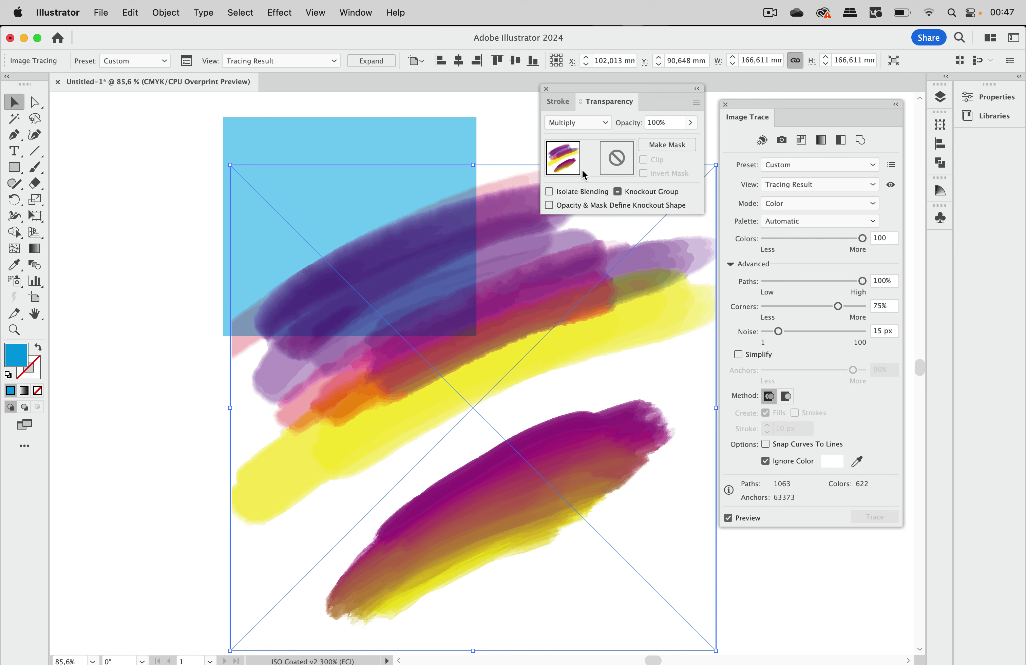
Step: Return the brush-stroke trace's blending mode to Normal and reduce its opacity to 82%
click(596, 126)
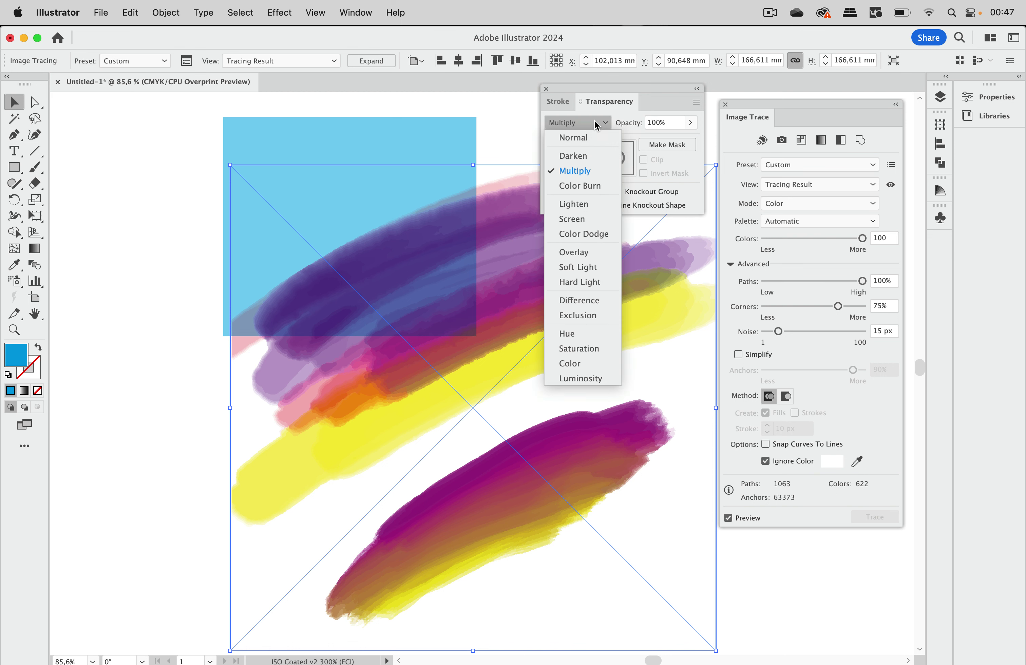
click(591, 138)
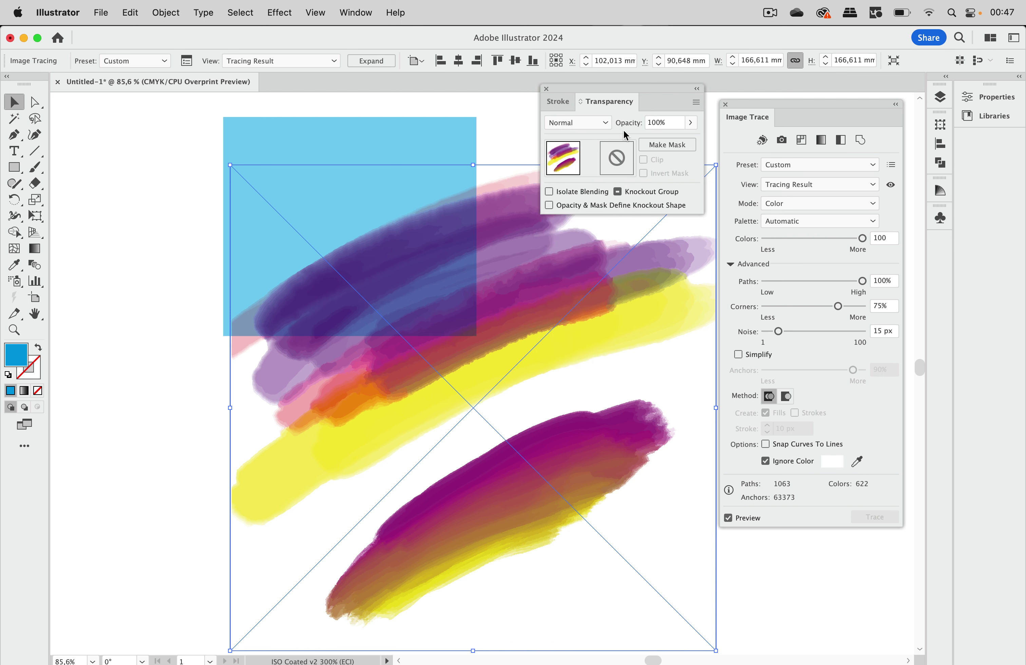
click(690, 122)
drag(679, 144, 658, 143)
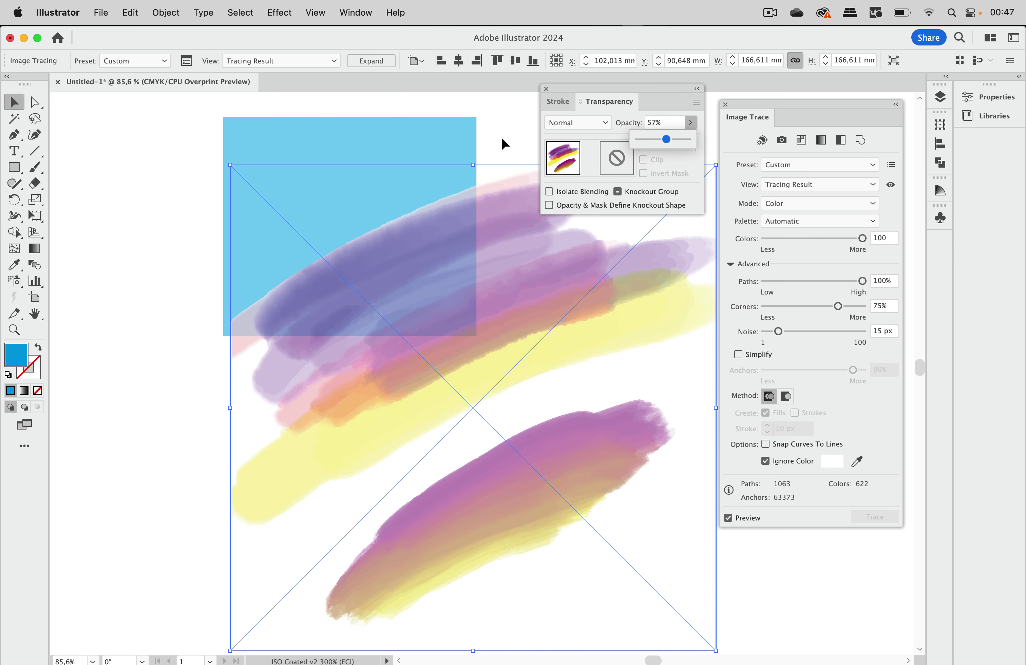
drag(667, 140, 682, 142)
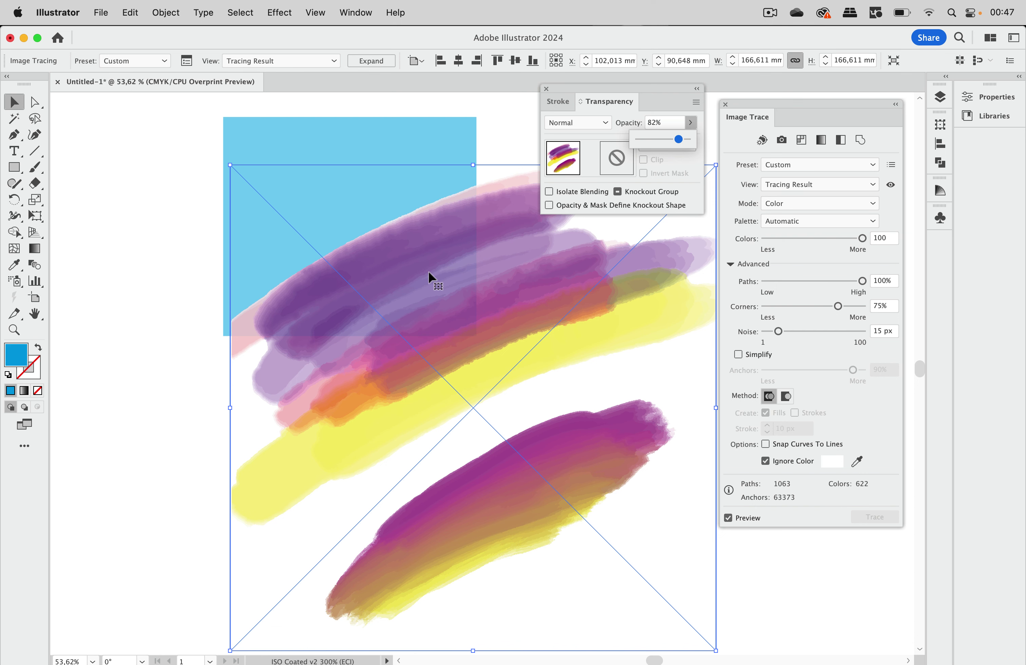
Step: Review the semi-transparent trace within the whole artwork and examine the lower brush stroke's edges up close
scroll(429, 271, down, 3)
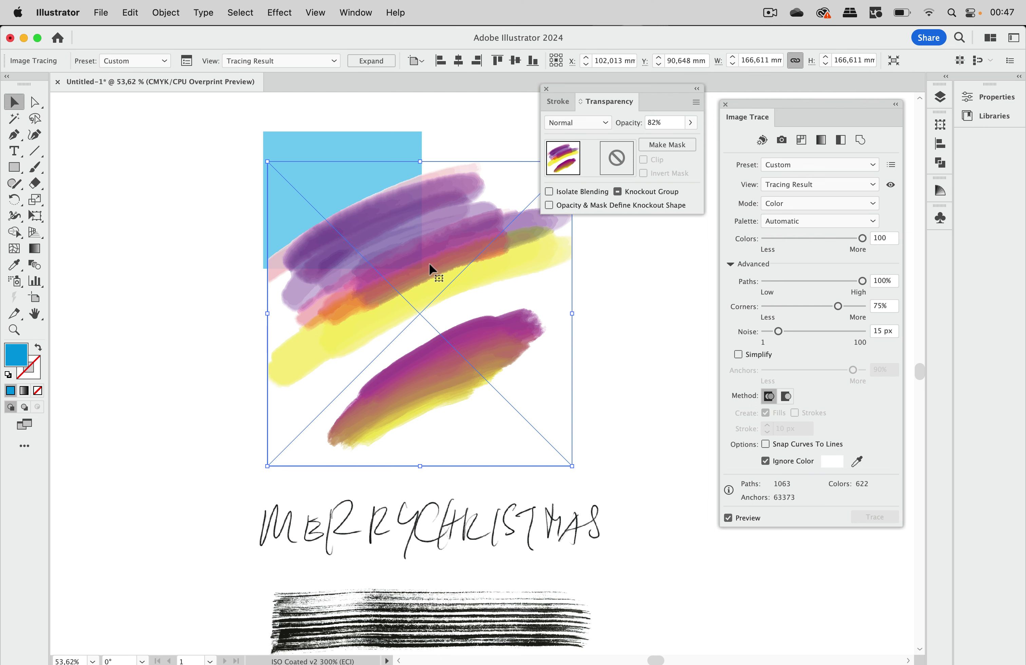
scroll(429, 264, down, 2)
scroll(429, 264, left, 2)
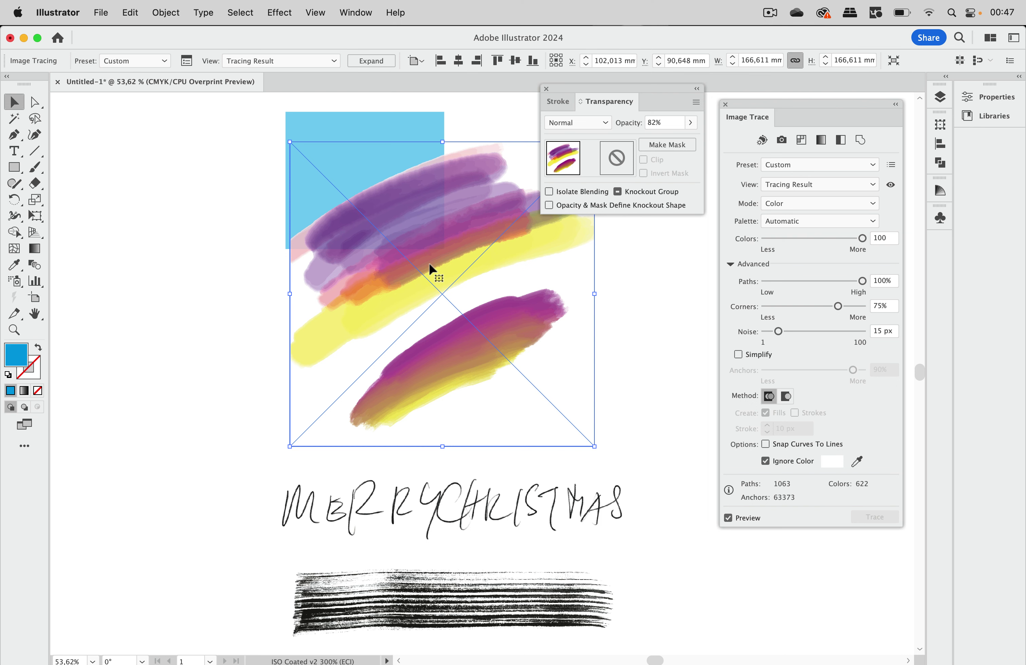
scroll(423, 299, down, 3)
scroll(423, 299, right, 3)
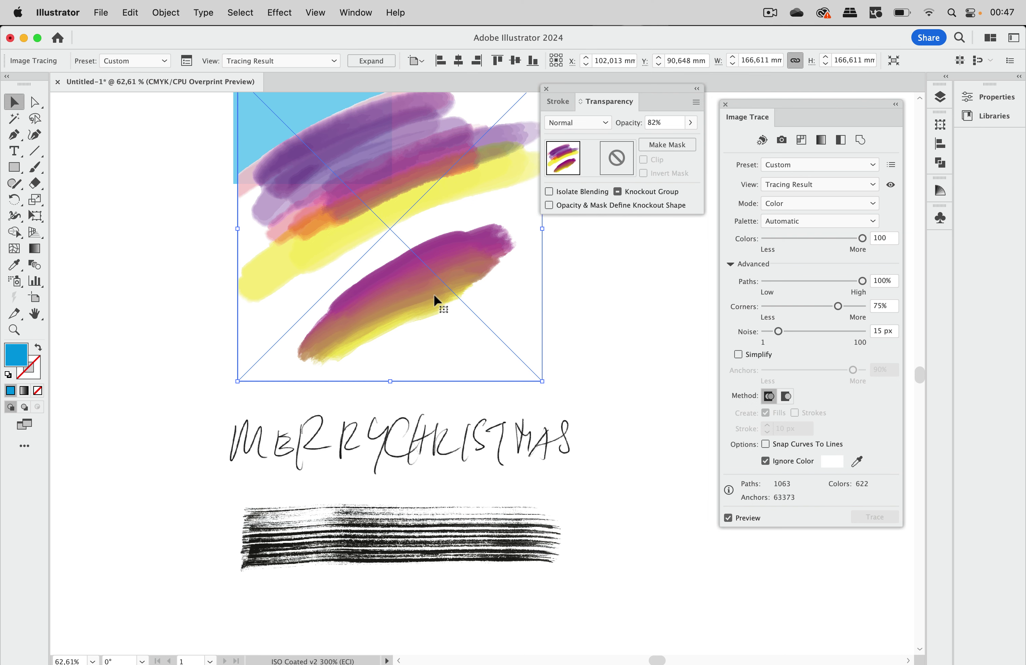
scroll(434, 293, up, 5)
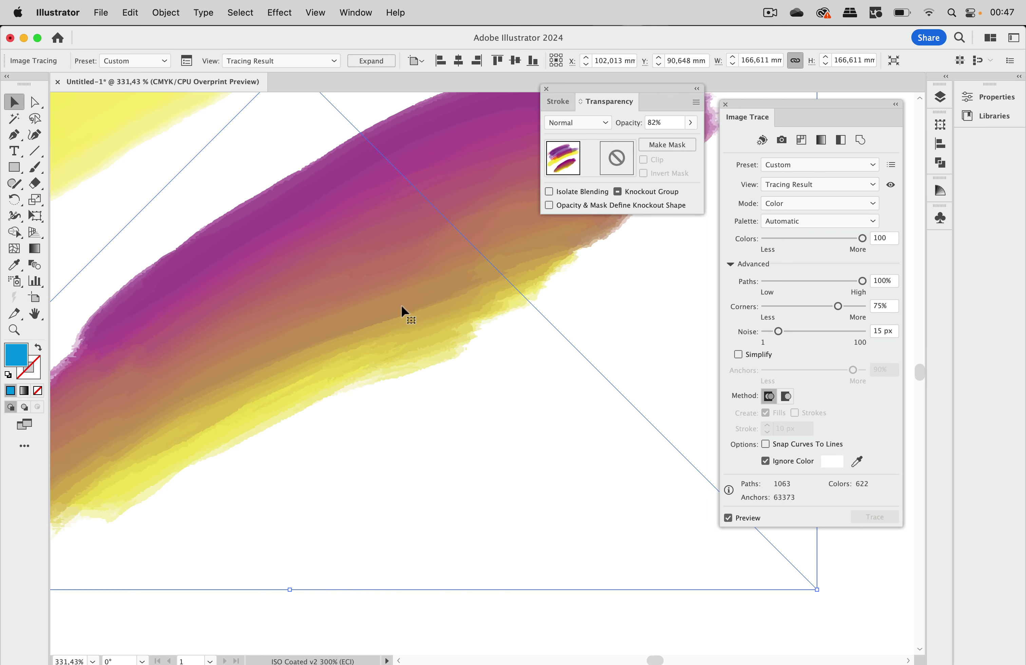
scroll(400, 304, up, 1)
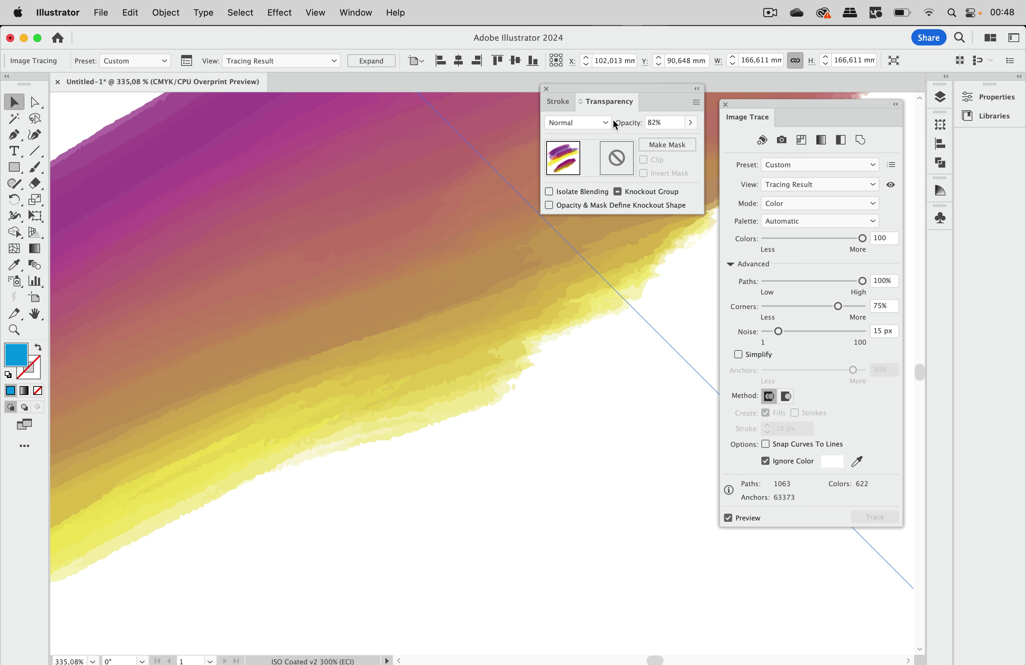
Step: Restore the brush-stroke trace's opacity to 100% and close the transparency settings
click(690, 123)
drag(679, 139, 689, 139)
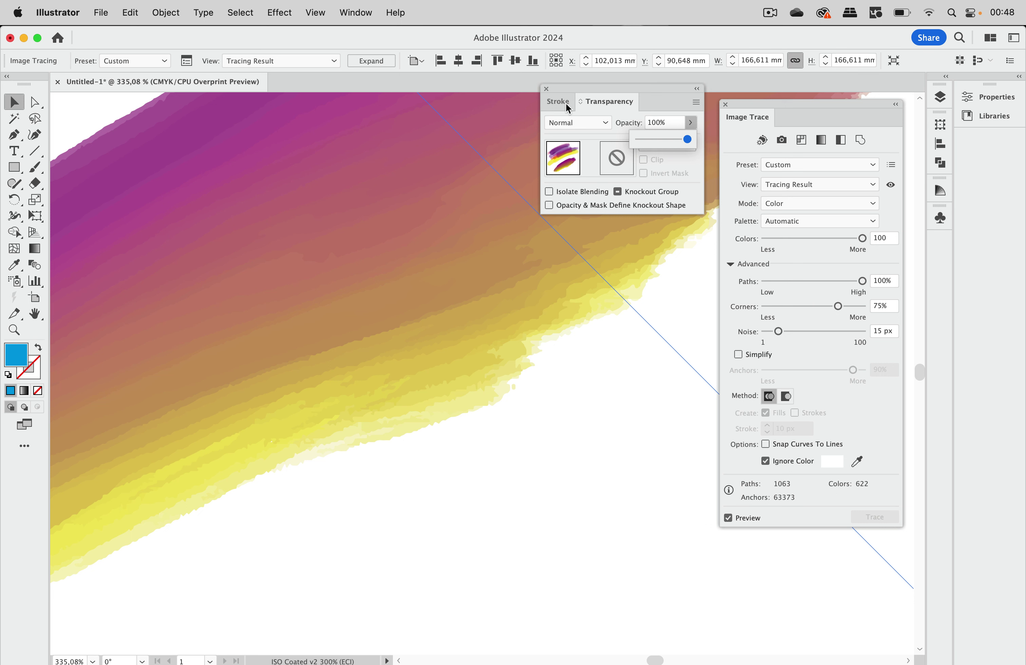
click(547, 89)
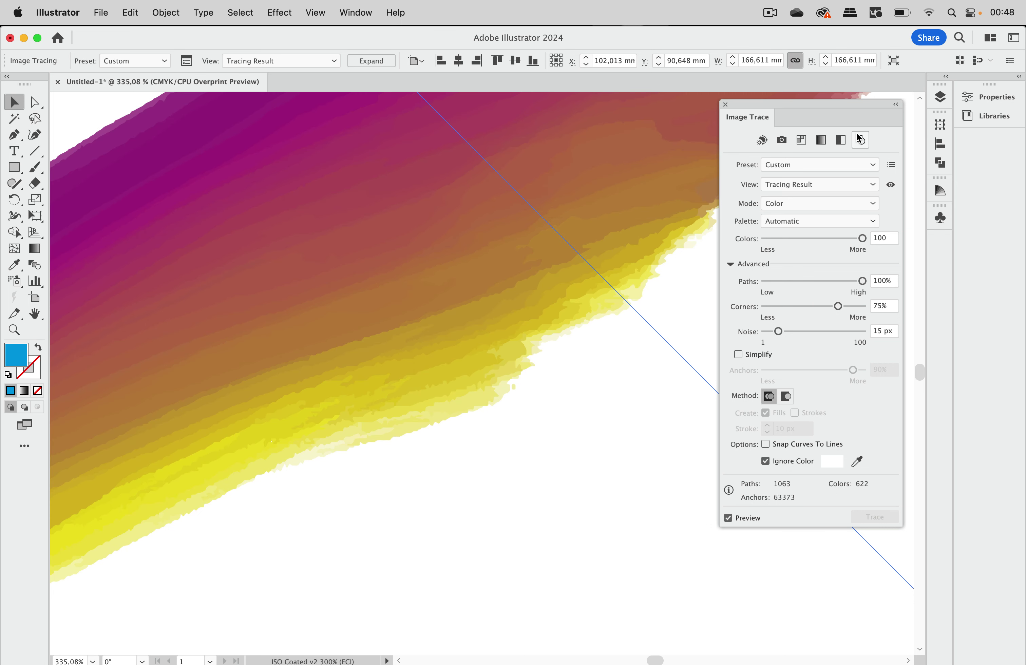
Step: Compare the lower brush stroke's trace with its source image, and review the handwritten lettering and black brush texture beneath it
click(891, 186)
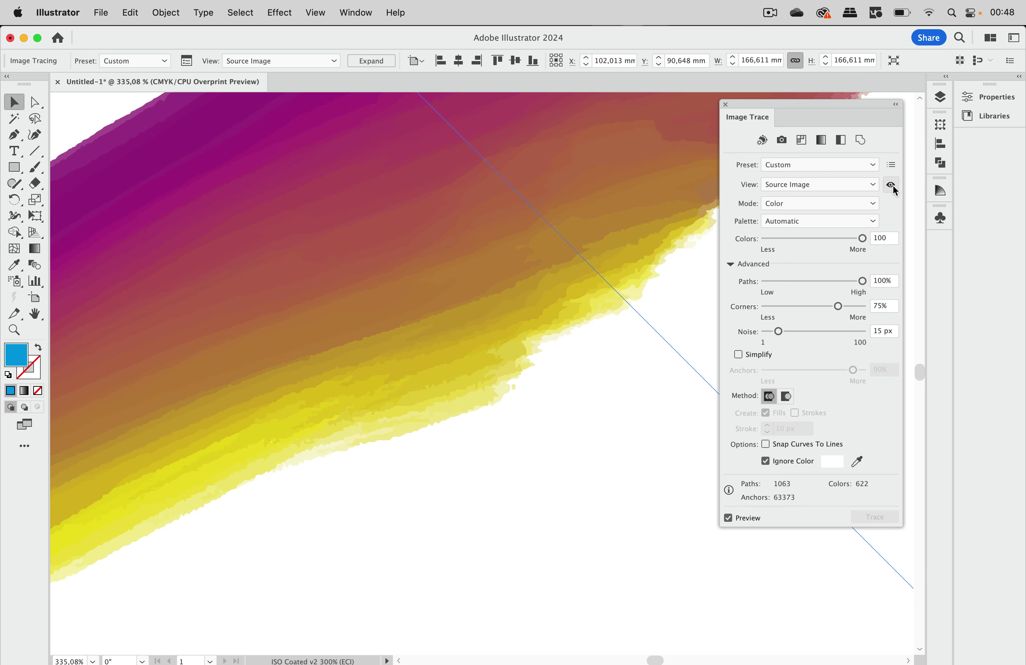
click(892, 185)
scroll(465, 275, down, 5)
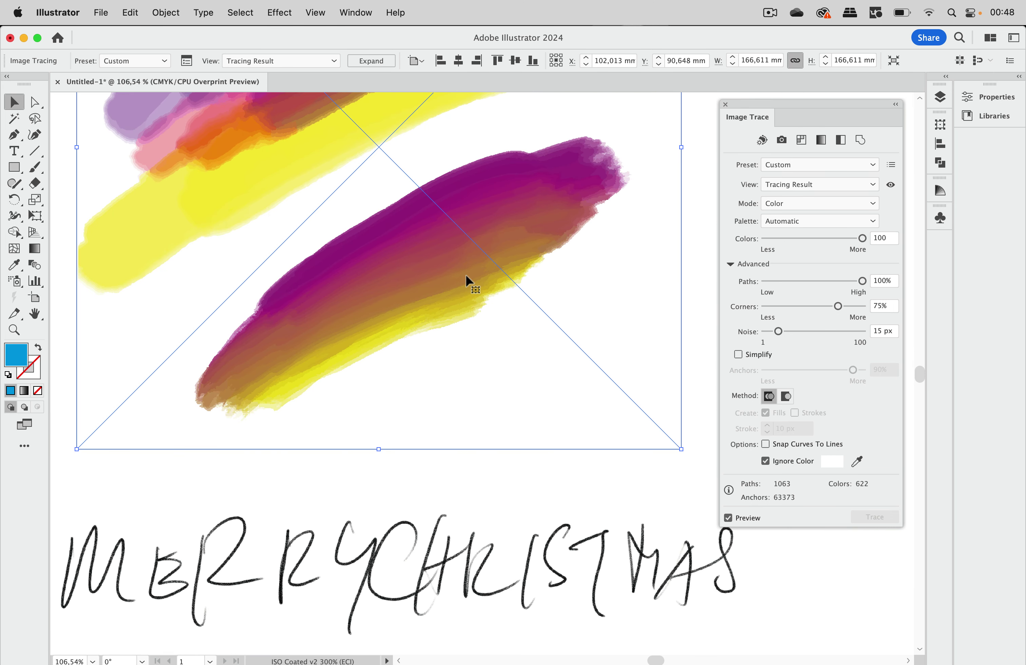
scroll(465, 273, left, 3)
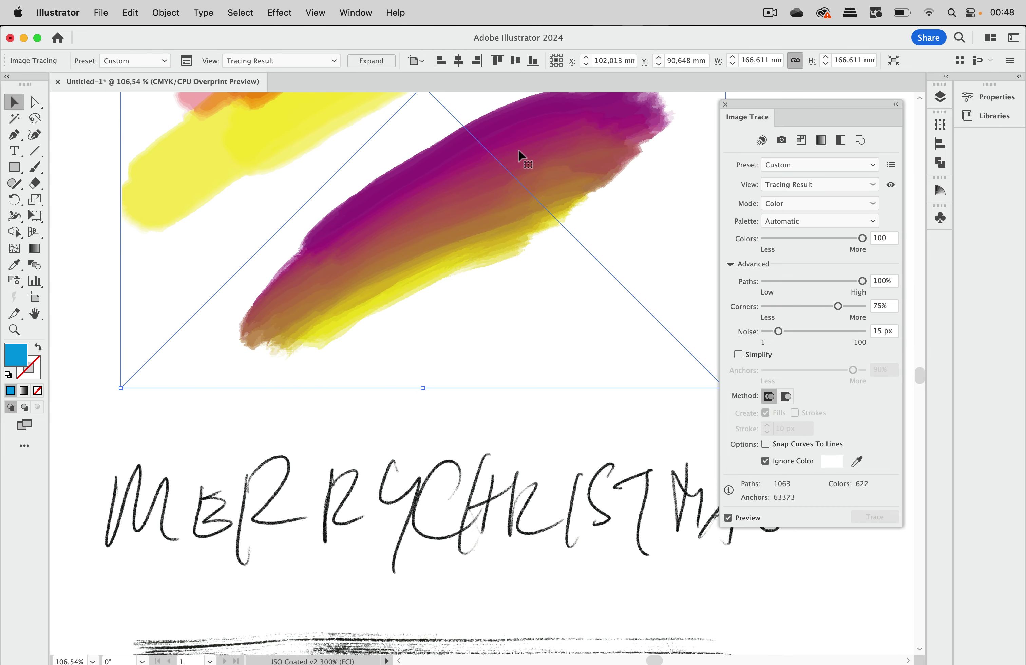
scroll(538, 156, up, 3)
scroll(538, 156, right, 3)
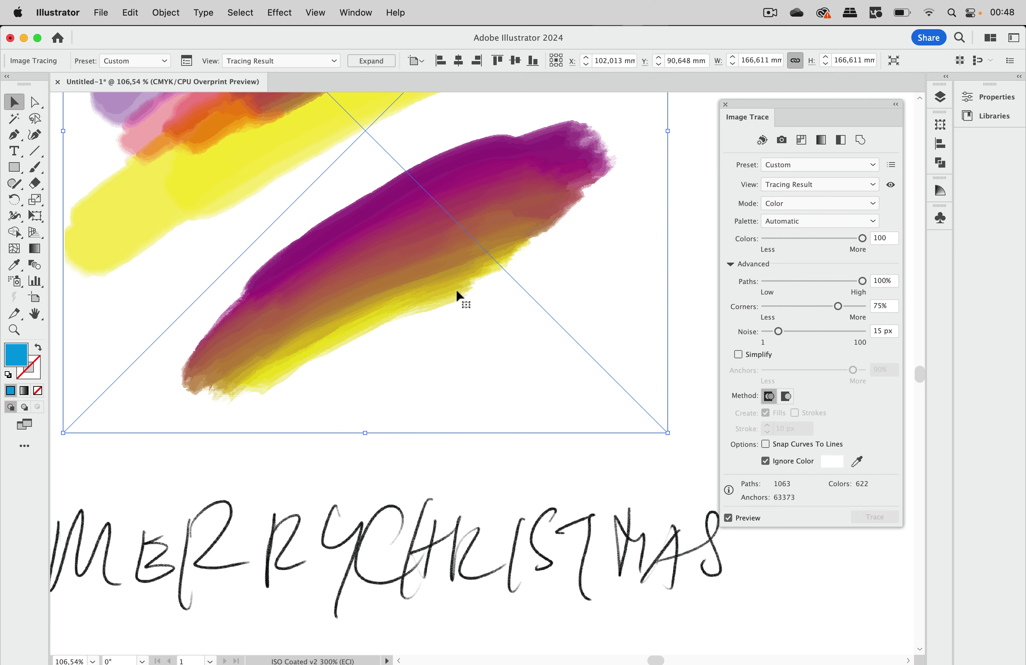
scroll(455, 288, down, 10)
scroll(456, 289, left, 4)
scroll(456, 291, down, 15)
scroll(456, 291, left, 2)
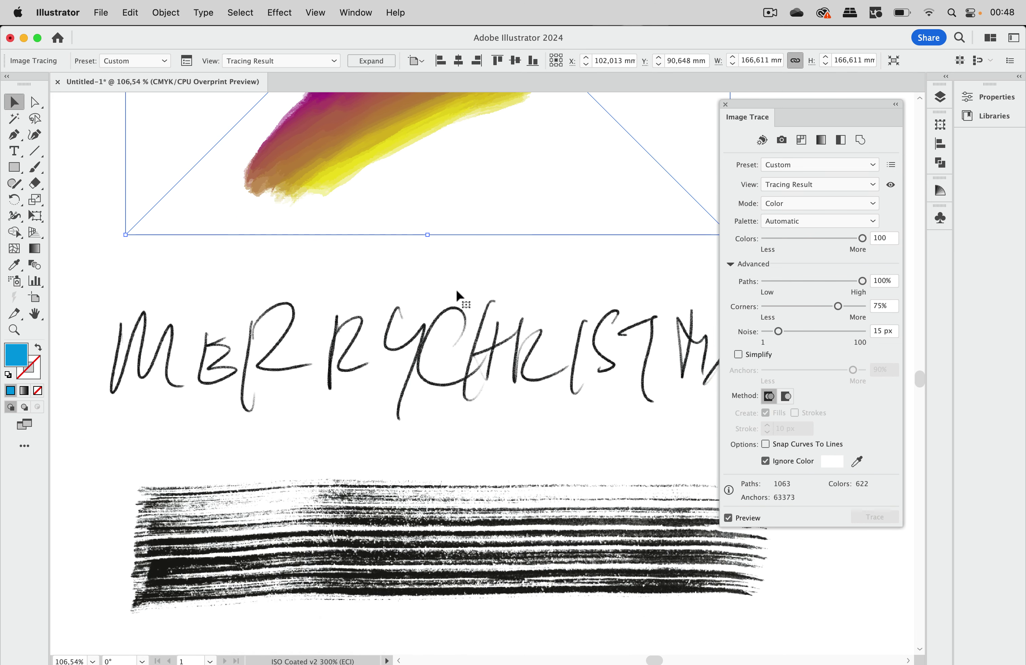
scroll(456, 289, up, 1)
scroll(456, 289, left, 1)
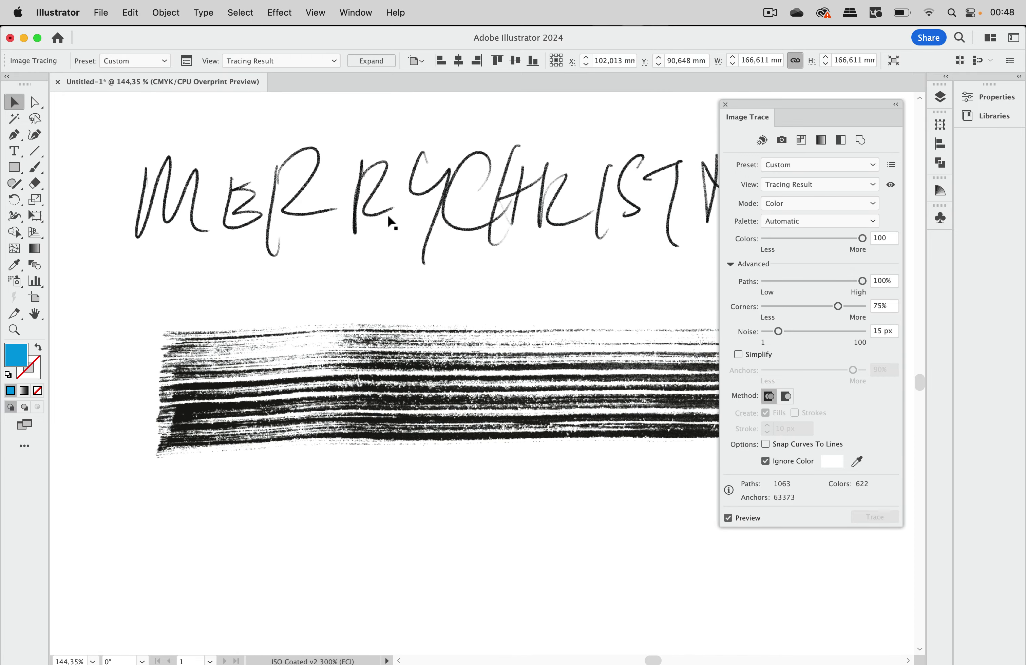
Step: Trace the handwritten MERRY CHRISTMAS image with the Auto-Color preset and inspect the resulting letter shapes
scroll(388, 217, up, 10)
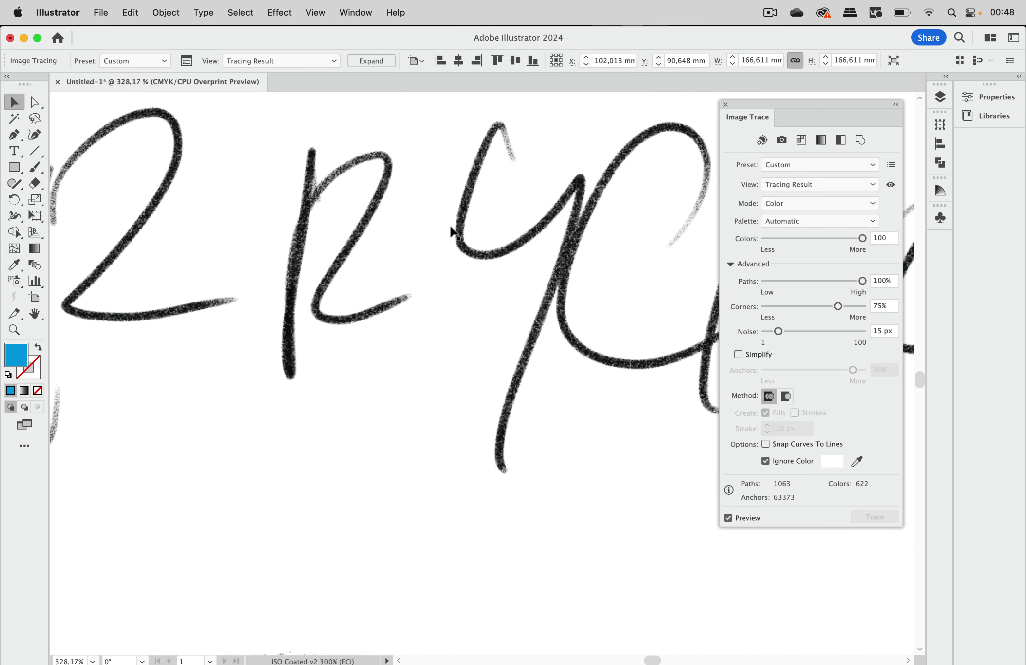
key(cmd+z)
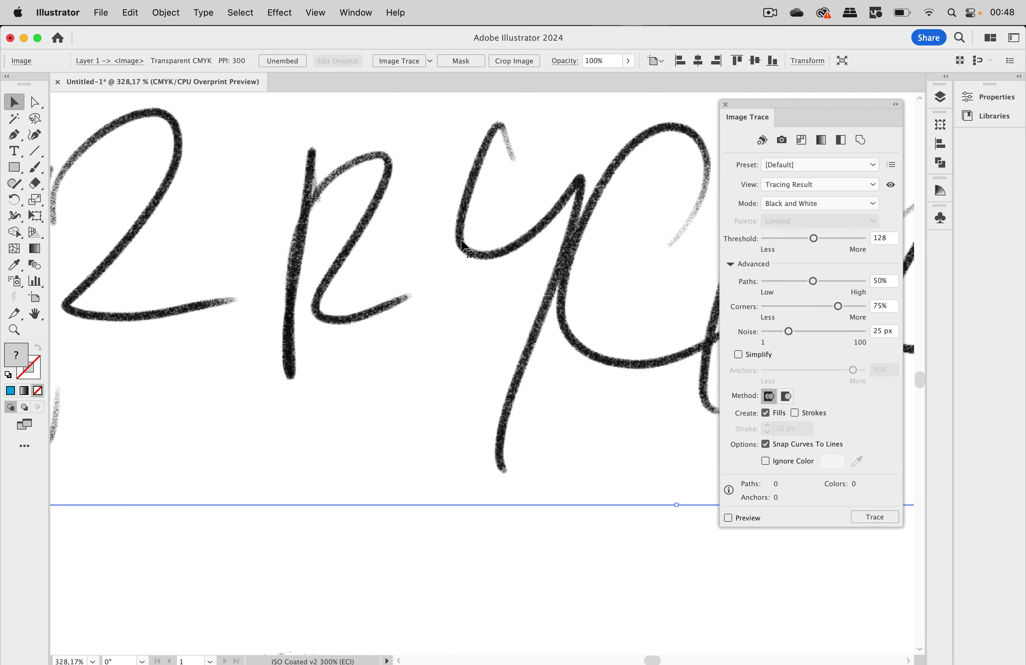
scroll(461, 244, up, 8)
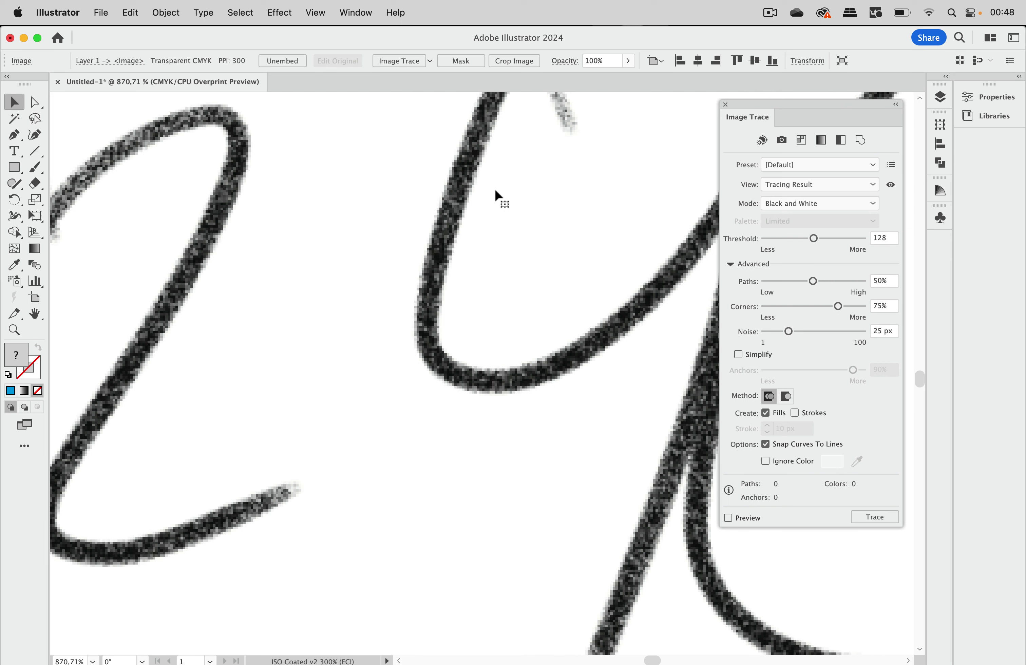
click(761, 141)
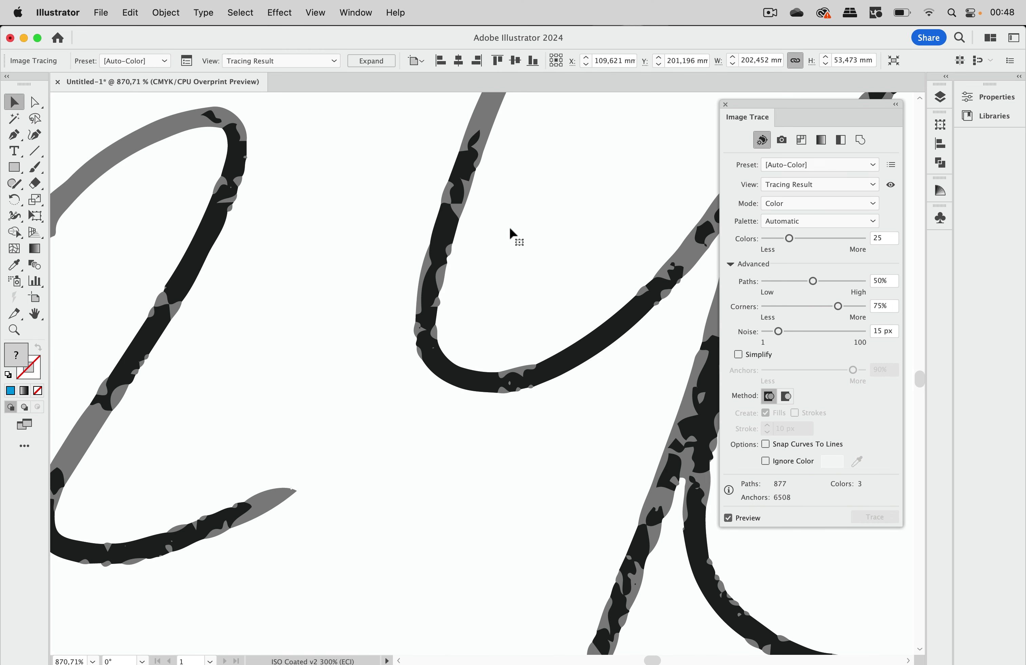
scroll(485, 236, down, 3)
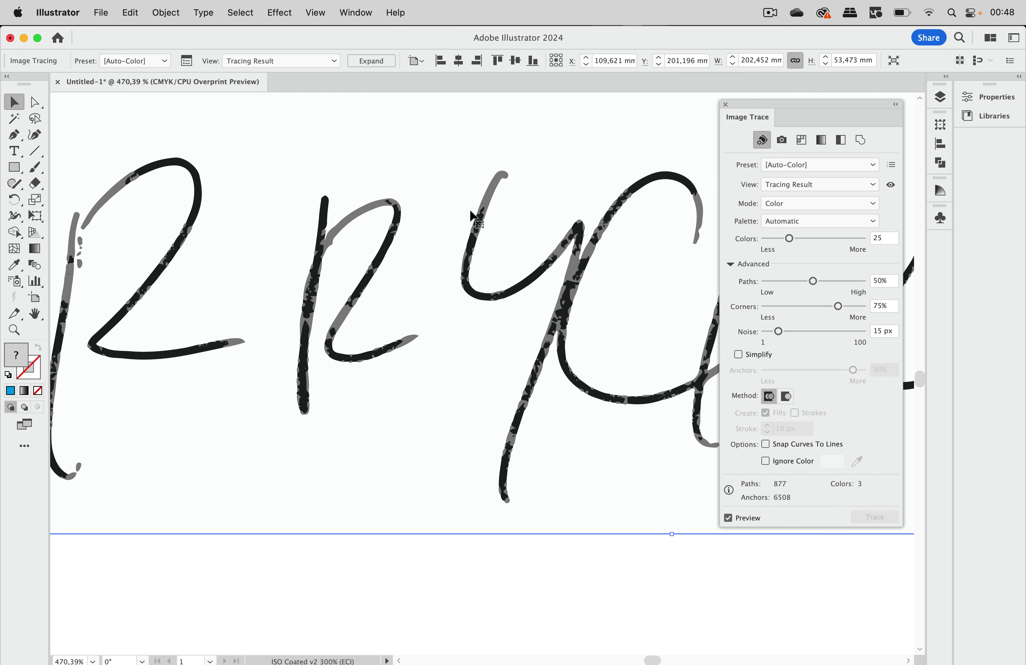
scroll(473, 216, up, 3)
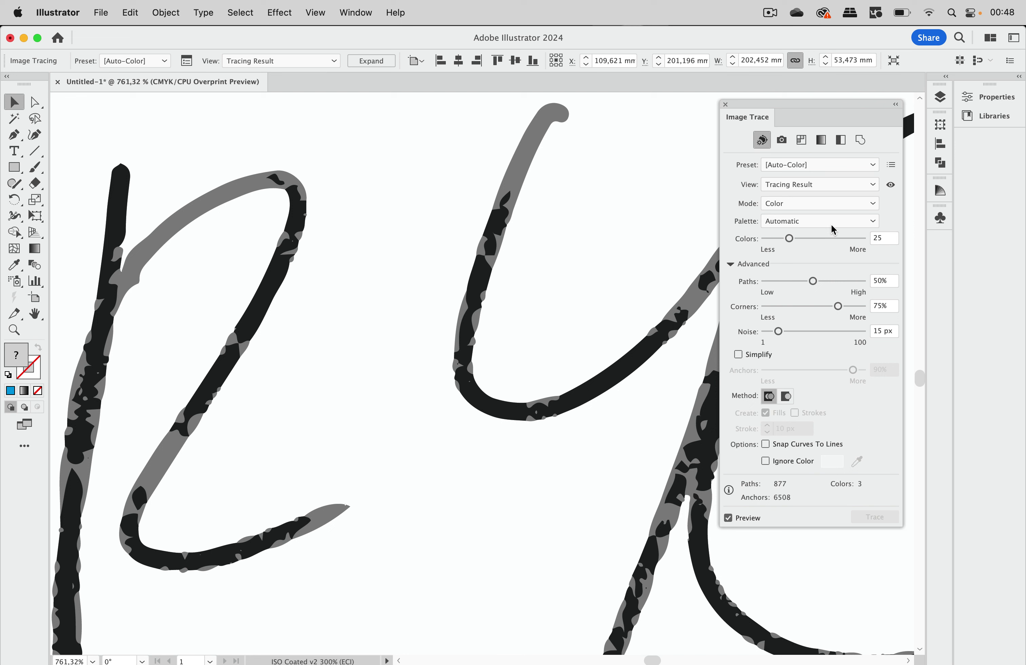
Step: Set the lettering trace's paths to 100% and noise to 1 px, and inspect the letters' edges and shading
drag(817, 281, 891, 281)
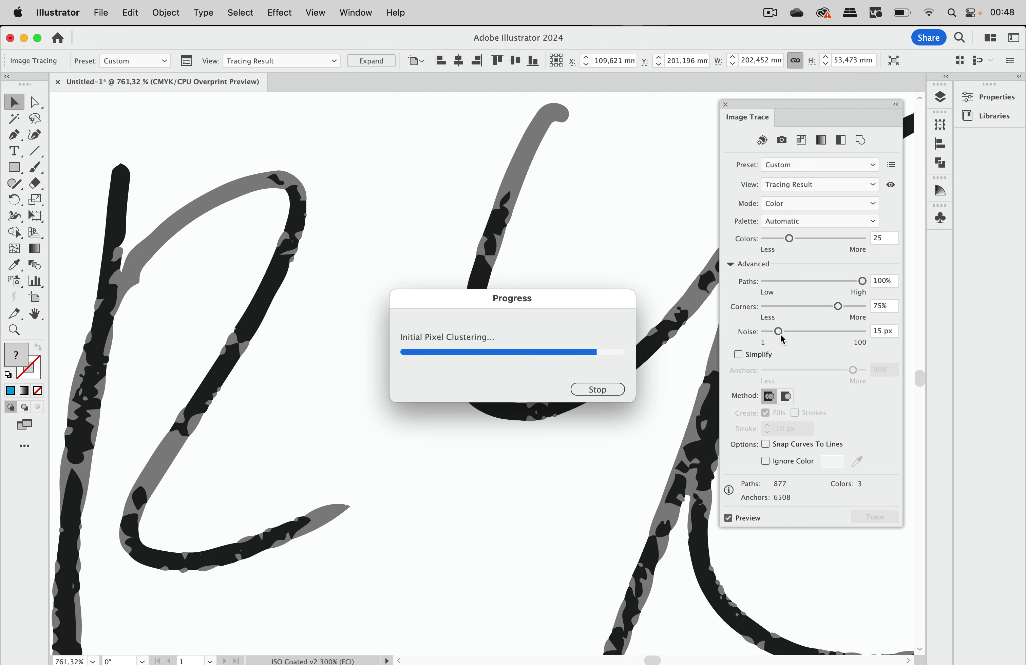
drag(778, 331, 739, 340)
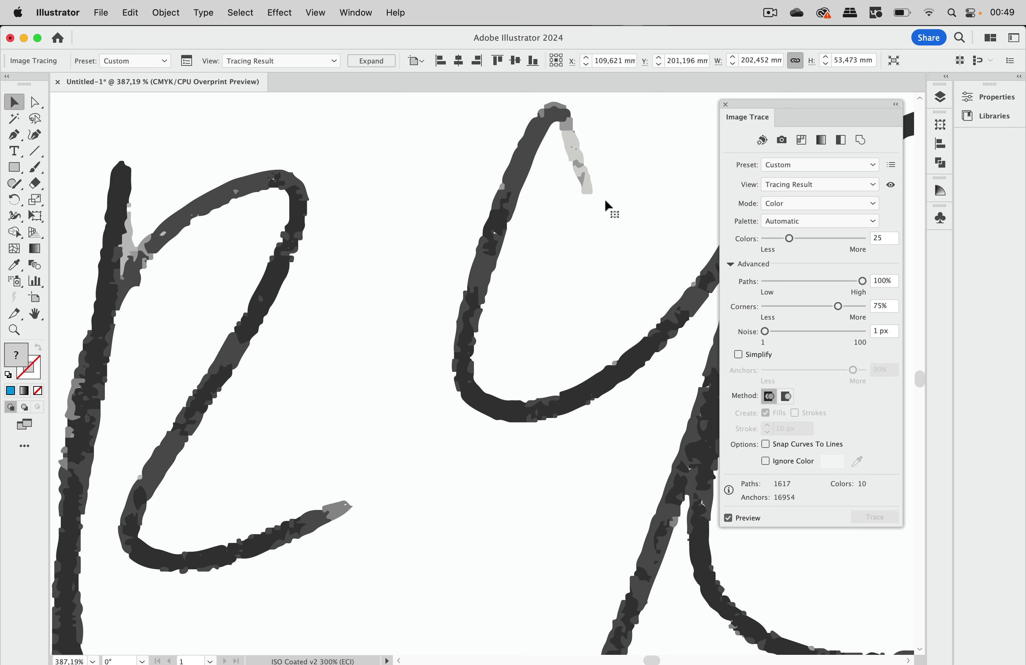
scroll(605, 198, down, 5)
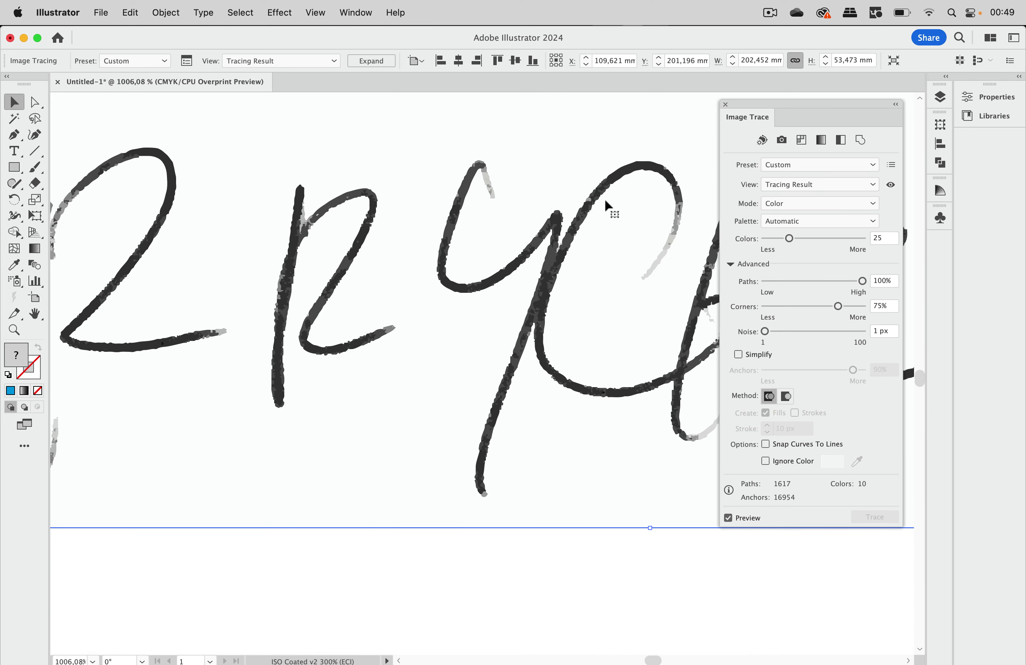
scroll(605, 198, up, 6)
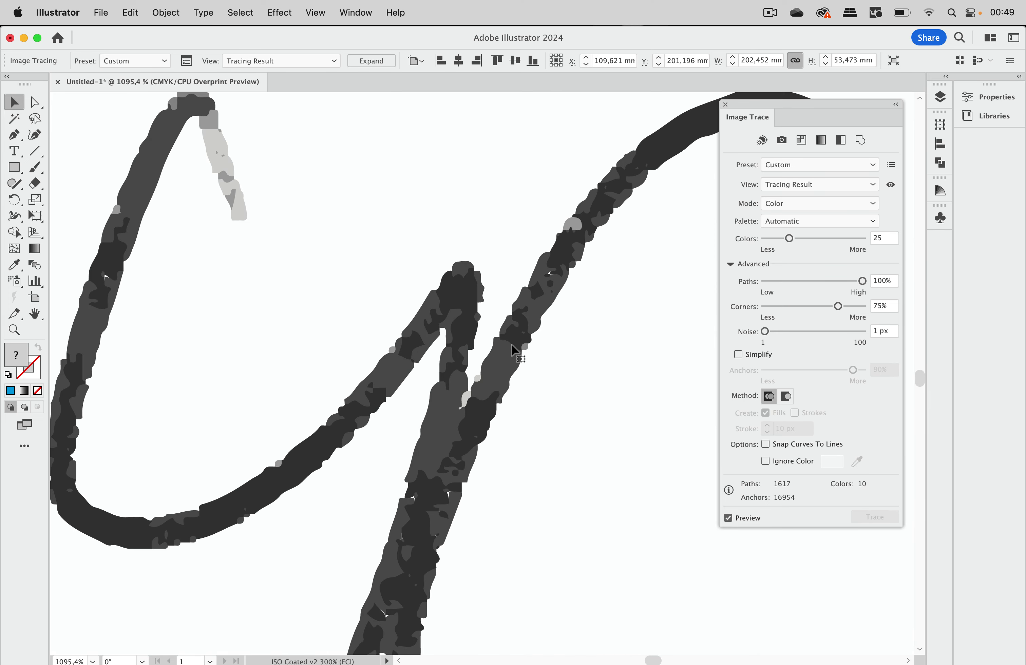
scroll(486, 371, down, 3)
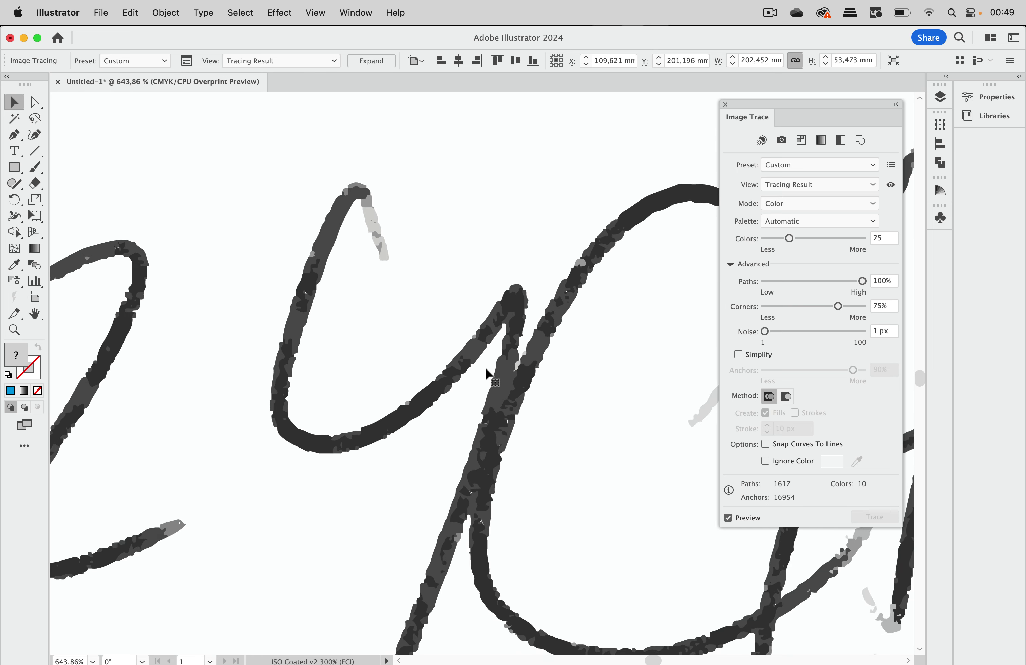
scroll(486, 372, down, 2)
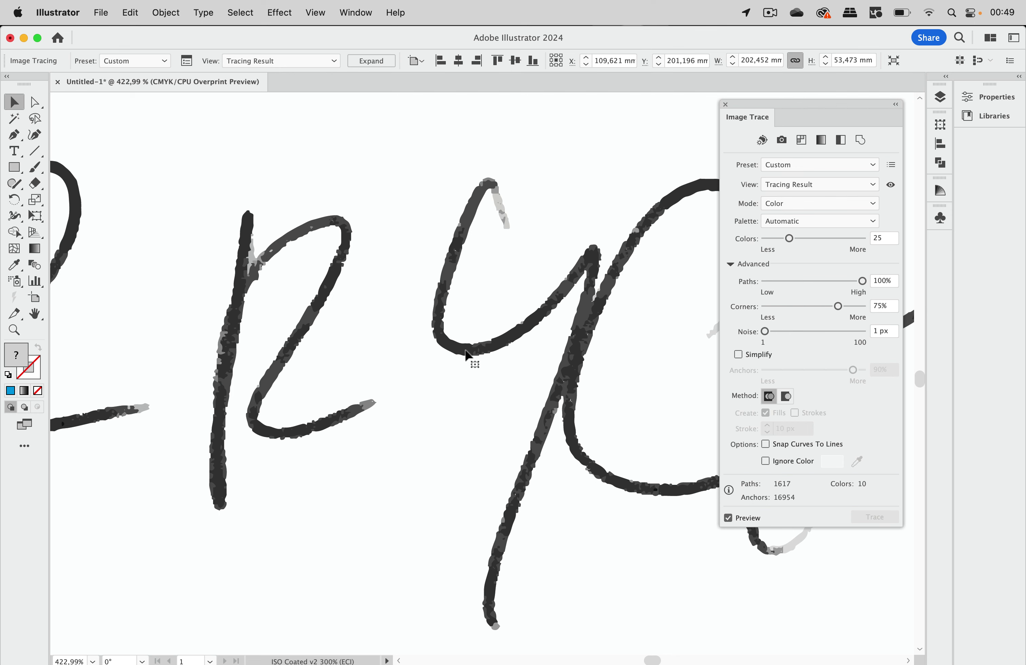
scroll(503, 356, down, 2)
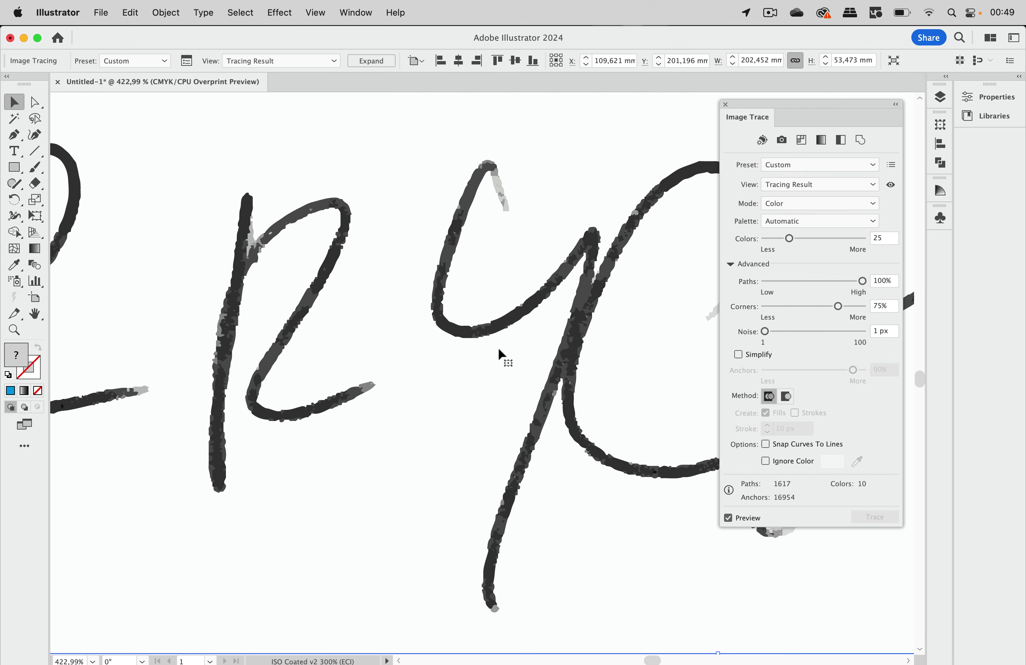
Step: Review the full lettering trace and duplicate it lower and to the right, overlapping the black brush texture
scroll(497, 347, down, 3)
scroll(497, 347, right, 5)
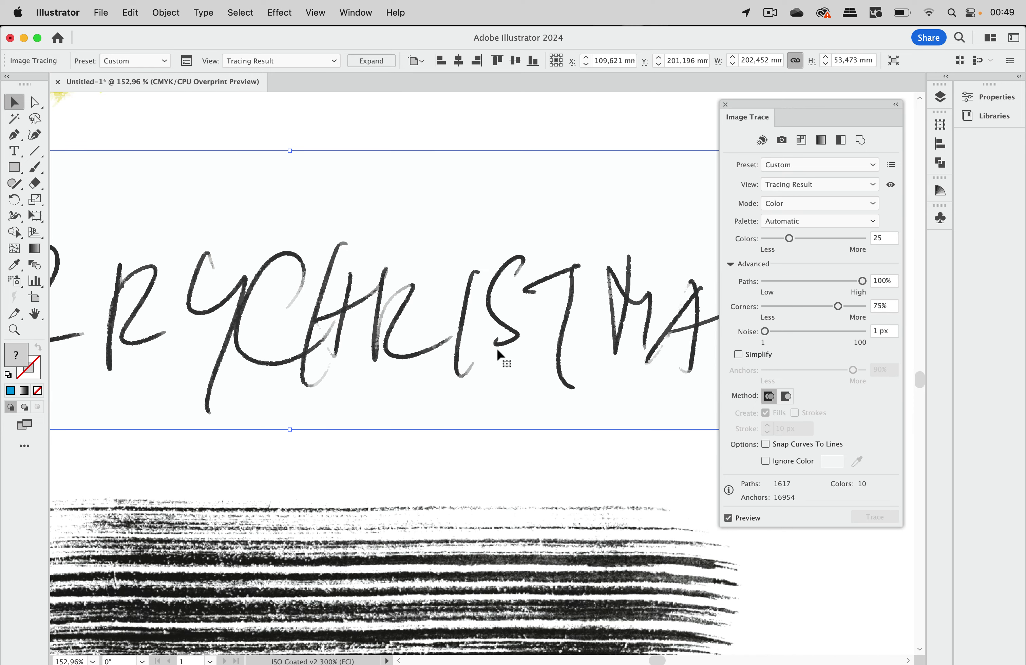
scroll(492, 280, right, 10)
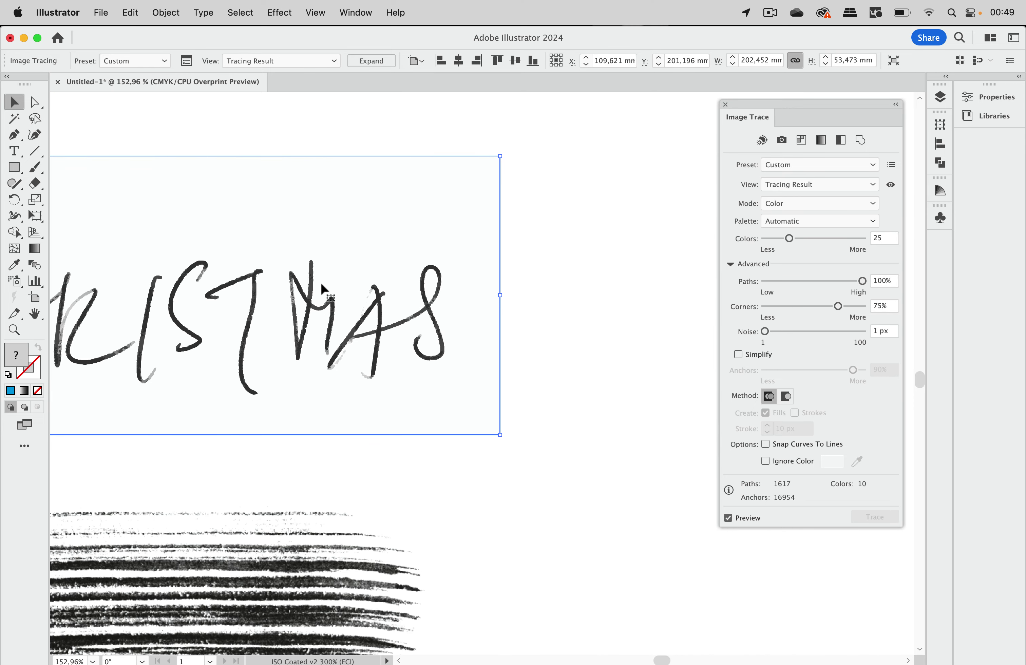
mouse_move(320, 303)
mouse_down()
mouse_move(607, 439)
mouse_move(763, 566)
mouse_move(708, 581)
mouse_up()
scroll(541, 452, left, 8)
scroll(542, 453, up, 1)
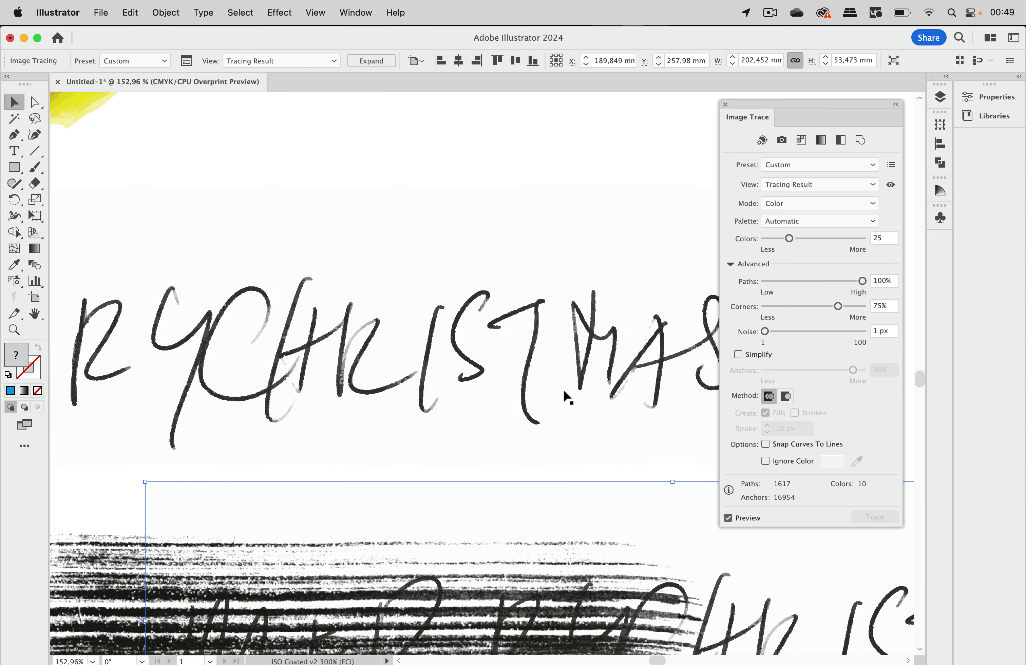
Step: Retrace the original MERRY CHRISTMAS lettering with the Black & White preset and inspect the letter shapes up close
click(561, 366)
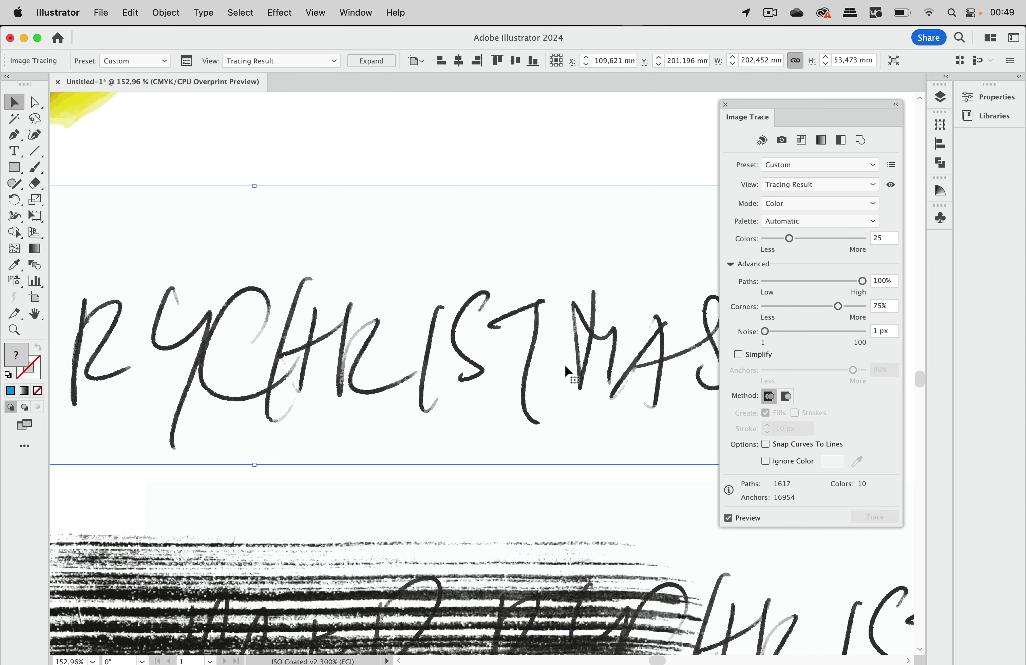
click(839, 142)
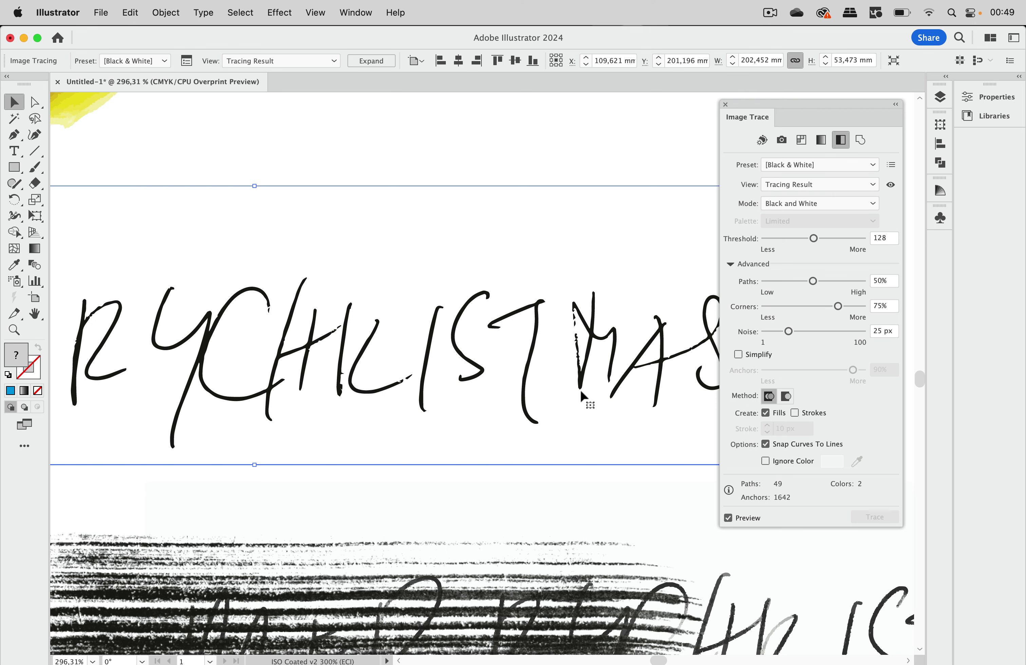
scroll(580, 390, up, 5)
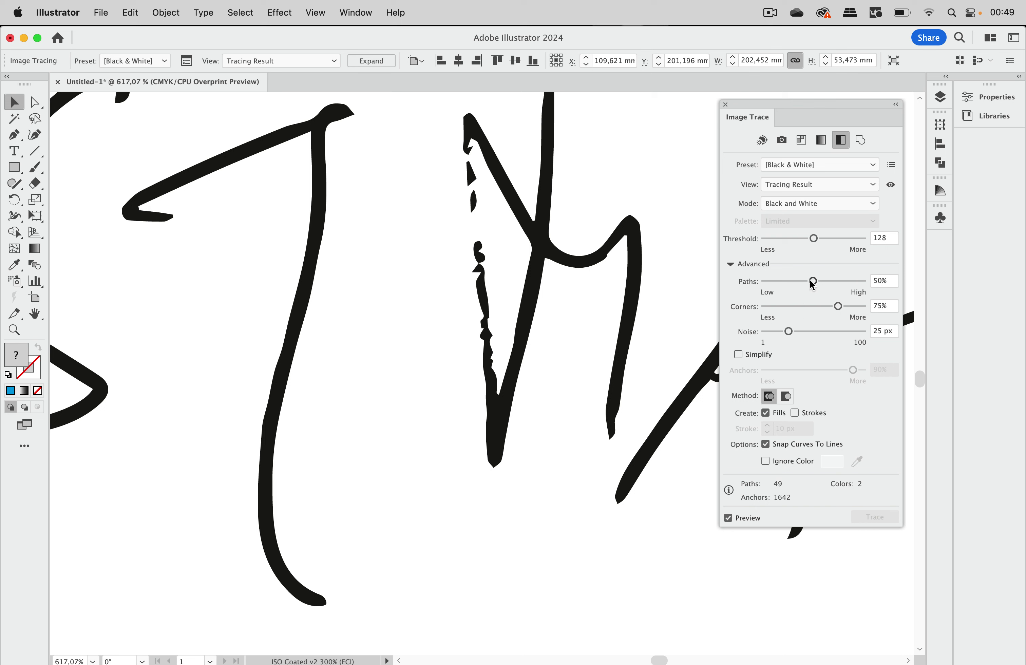
Step: Set the black-and-white lettering trace's paths to 100% and noise to 1 px, and inspect the texture along the letters
drag(882, 284, 883, 283)
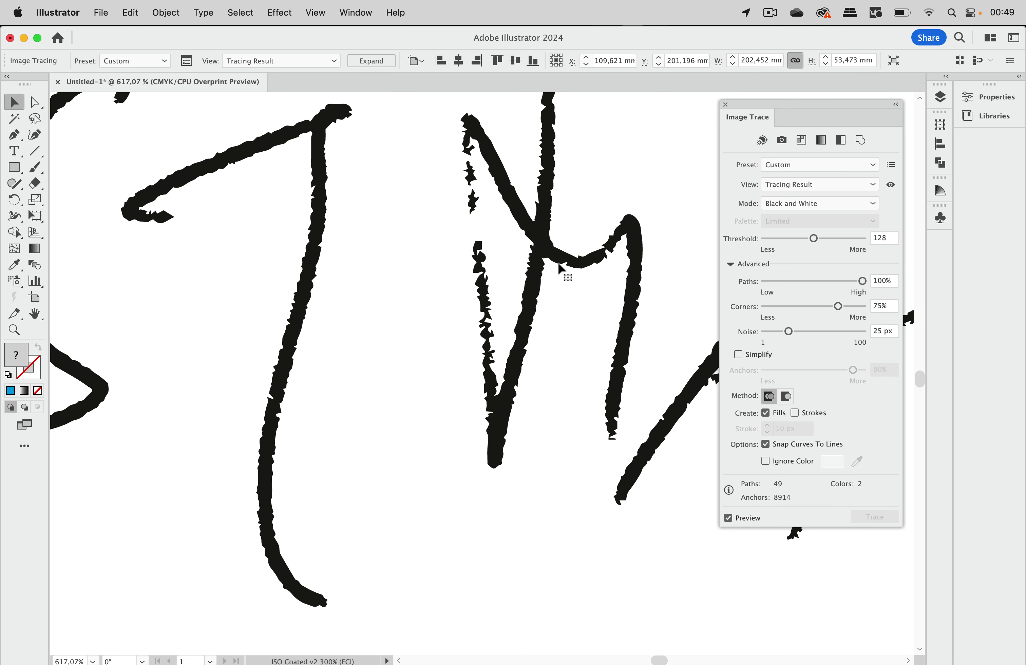
drag(789, 332, 625, 342)
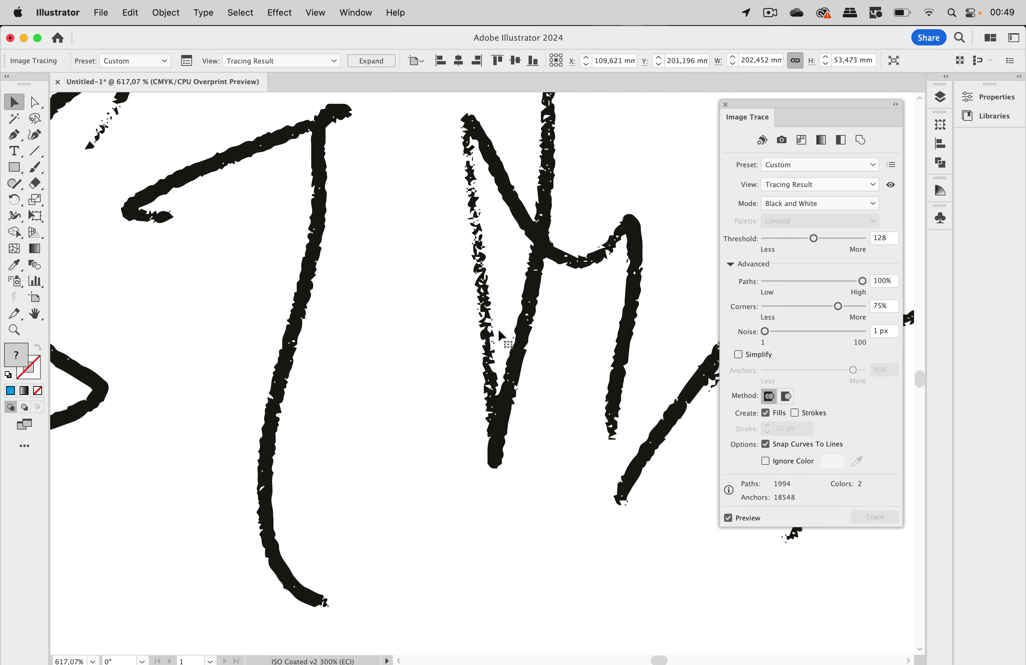
scroll(482, 260, down, 5)
scroll(434, 257, left, 10)
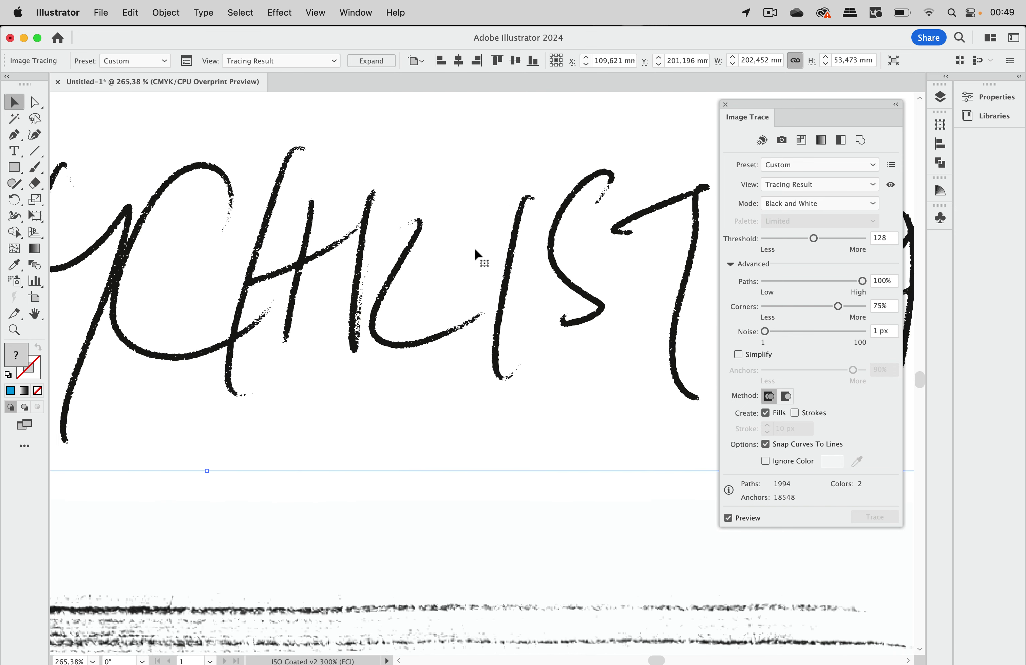
scroll(475, 250, left, 2)
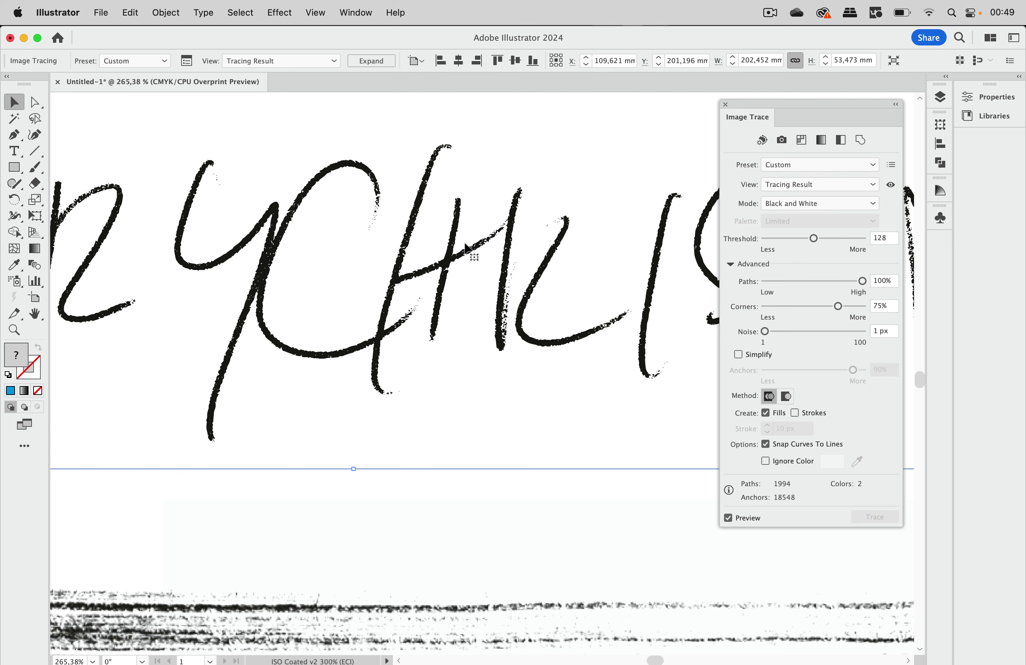
Step: Try a threshold of 162 on the black-and-white lettering trace, set it to 82, and inspect the letters
scroll(531, 236, down, 3)
scroll(531, 236, down, 3)
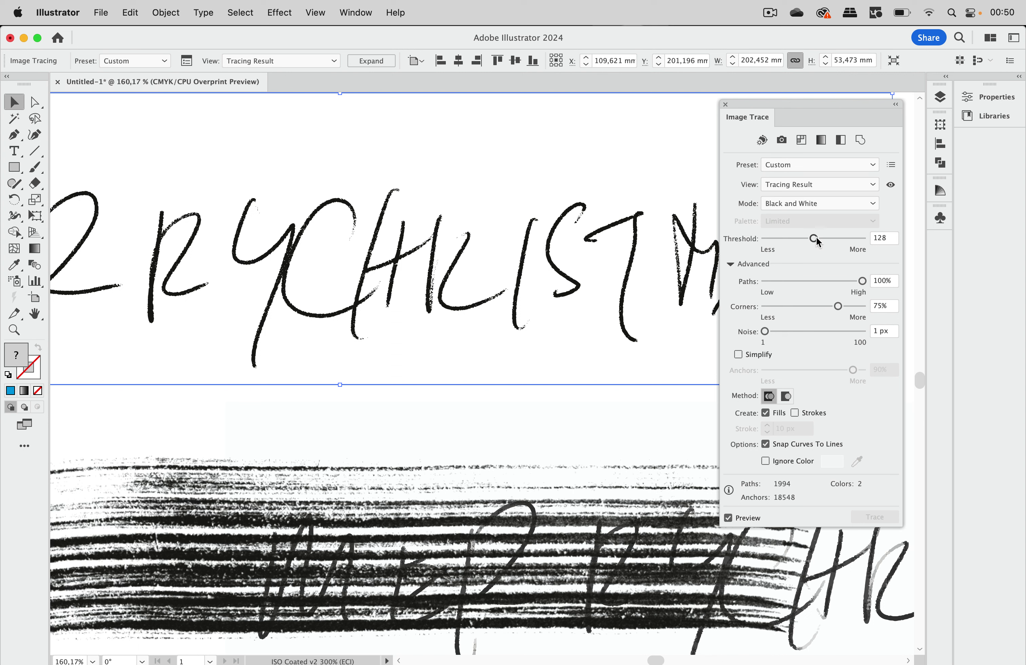
mouse_move(814, 244)
mouse_down()
mouse_move(798, 244)
mouse_move(826, 244)
mouse_up()
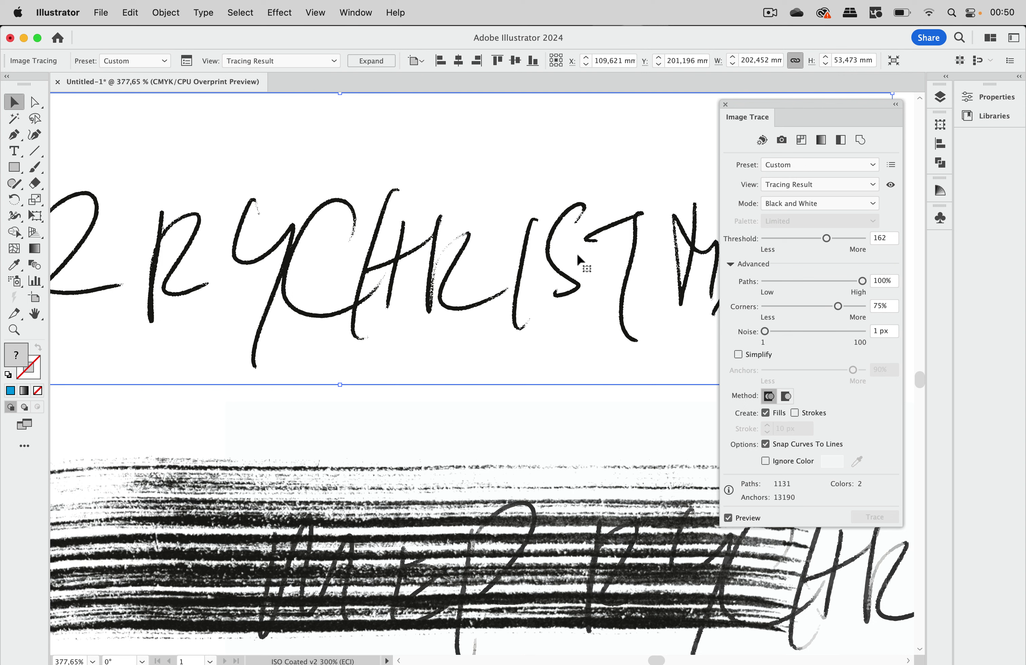
scroll(556, 243, up, 5)
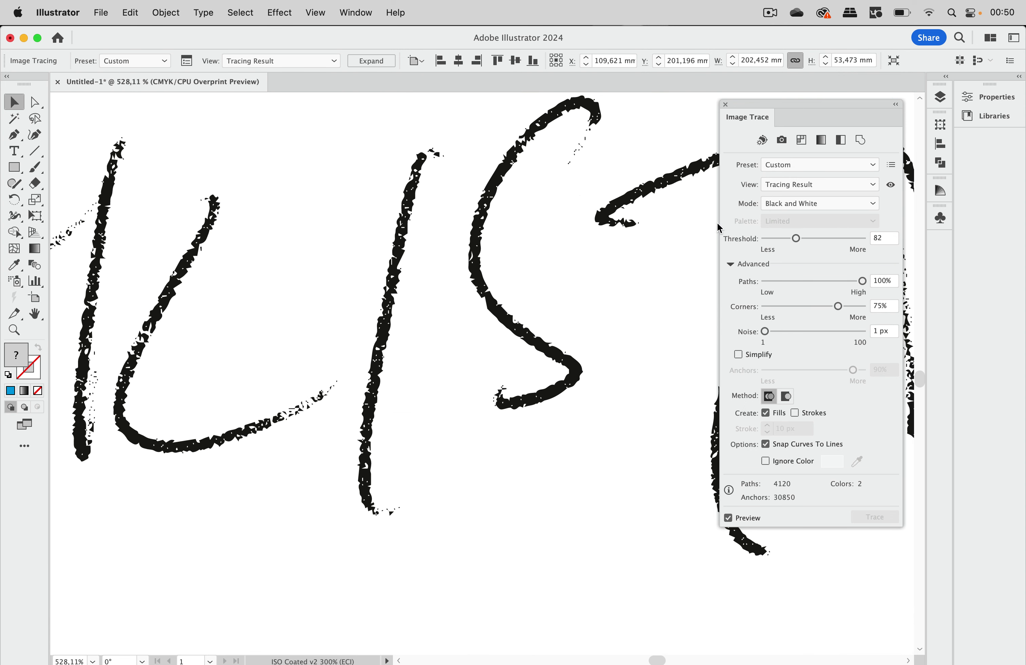
scroll(526, 195, down, 5)
scroll(560, 227, down, 1)
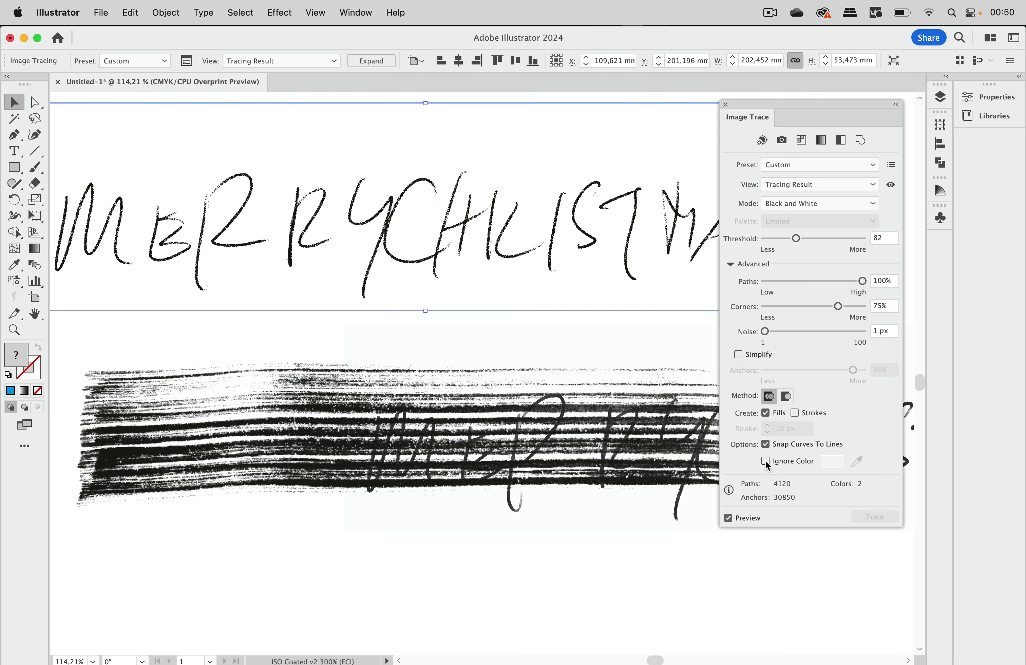
Step: Place the color lettering copy below the black brush texture and set its trace to 100 colors
scroll(529, 458, down, 10)
scroll(529, 459, right, 8)
scroll(534, 460, down, 2)
scroll(534, 459, right, 3)
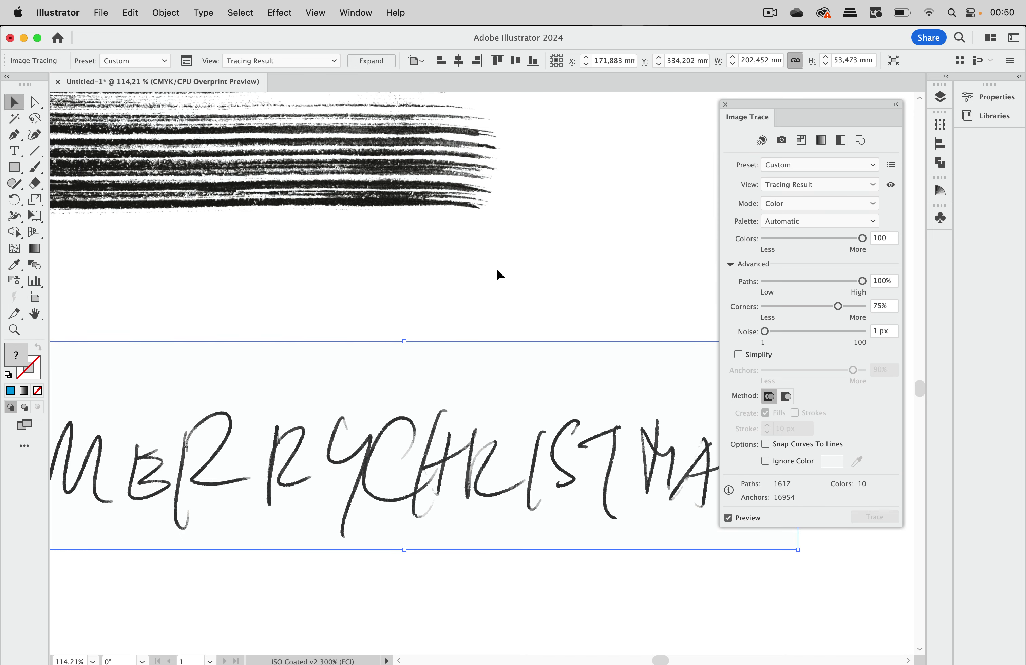
Step: Inspect the shading of the color lettering copy, expand its trace into vector paths, and deselect it
scroll(496, 267, up, 6)
scroll(496, 268, left, 3)
scroll(496, 268, down, 6)
scroll(496, 271, down, 10)
scroll(496, 271, right, 3)
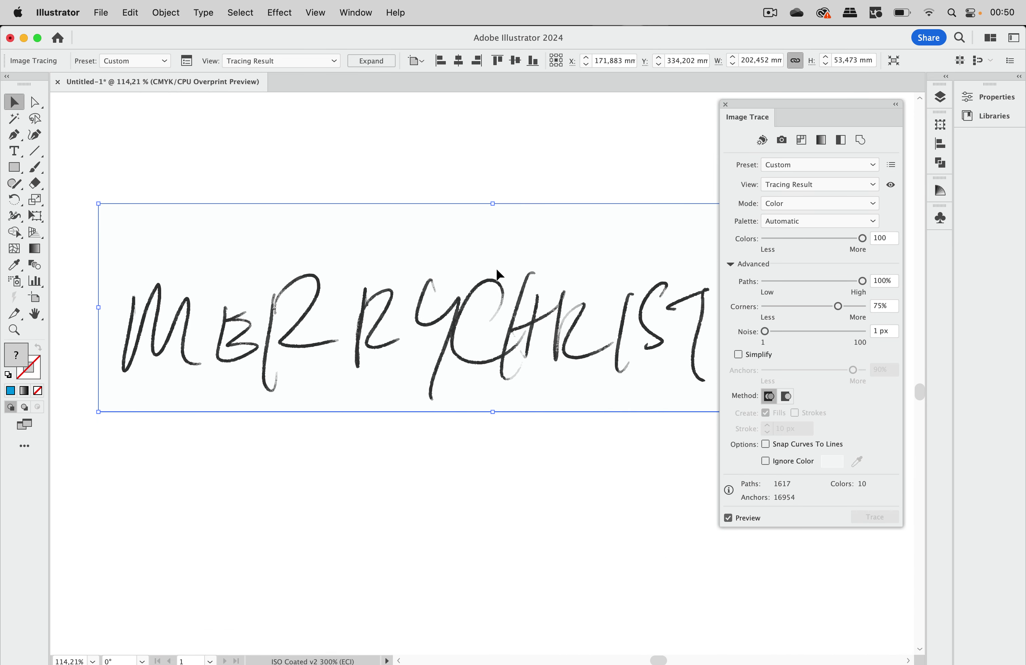
scroll(467, 288, up, 3)
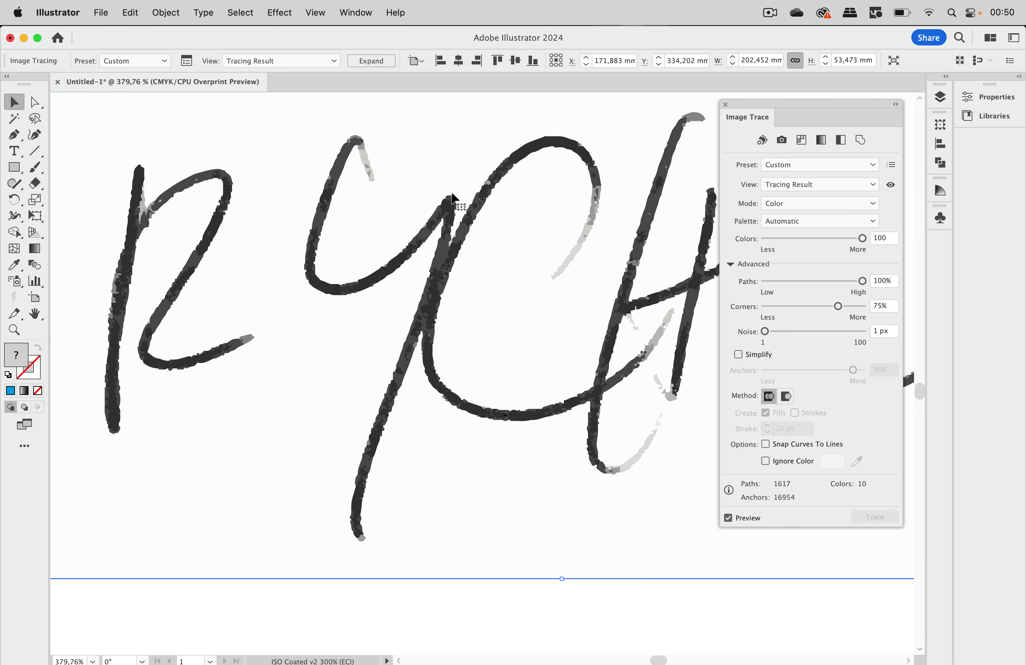
click(382, 65)
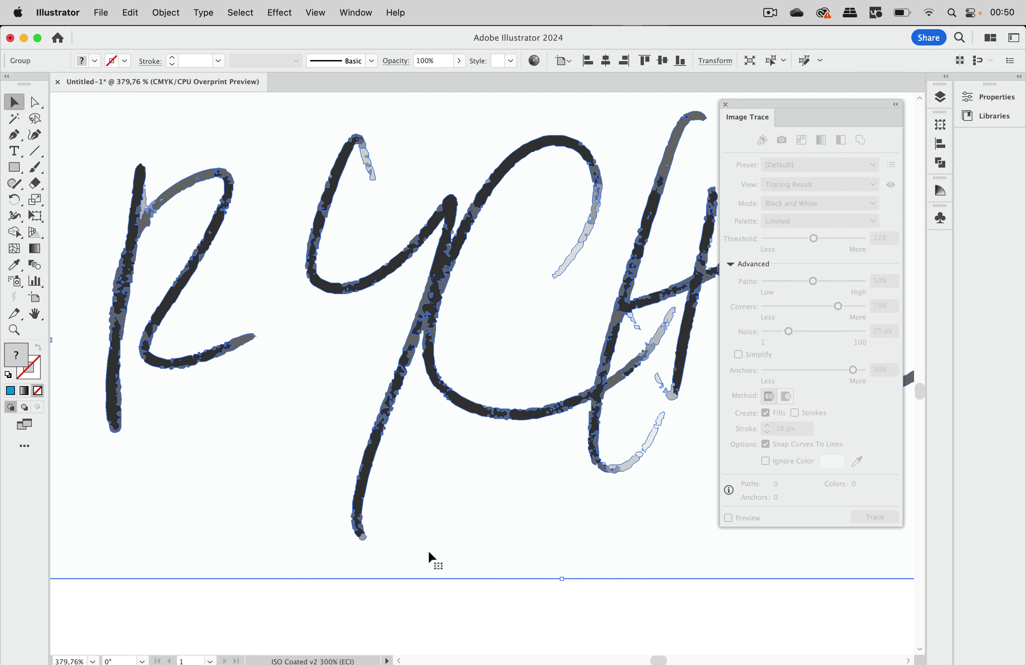
click(415, 587)
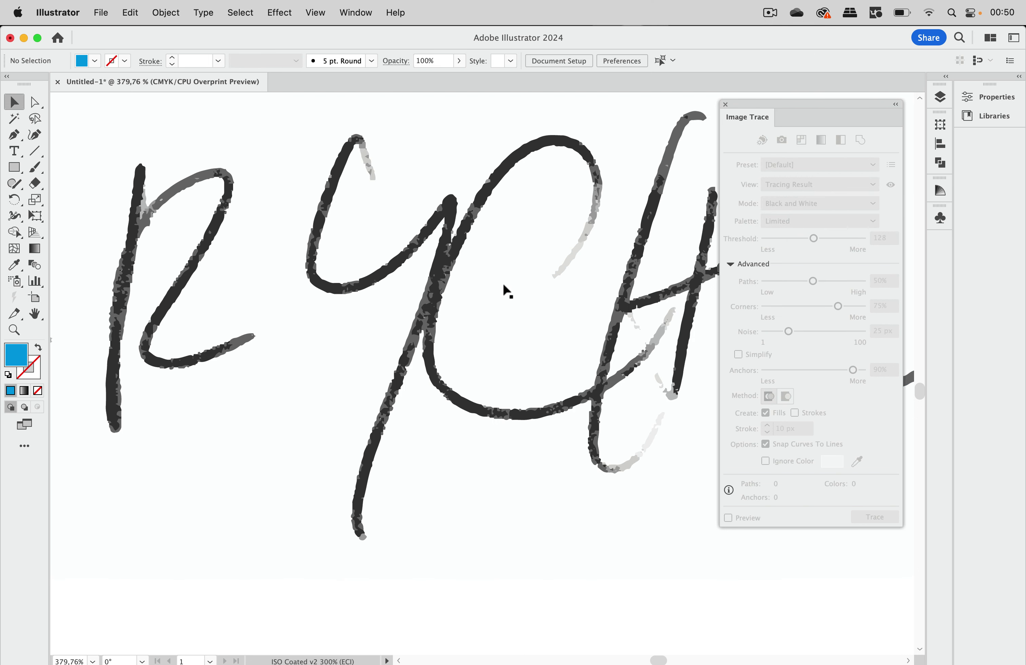
Step: Open the advanced Recolor Artwork options for the expanded lettering, closing the Image Trace settings that cover them
scroll(514, 225, right, 3)
scroll(514, 224, up, 2)
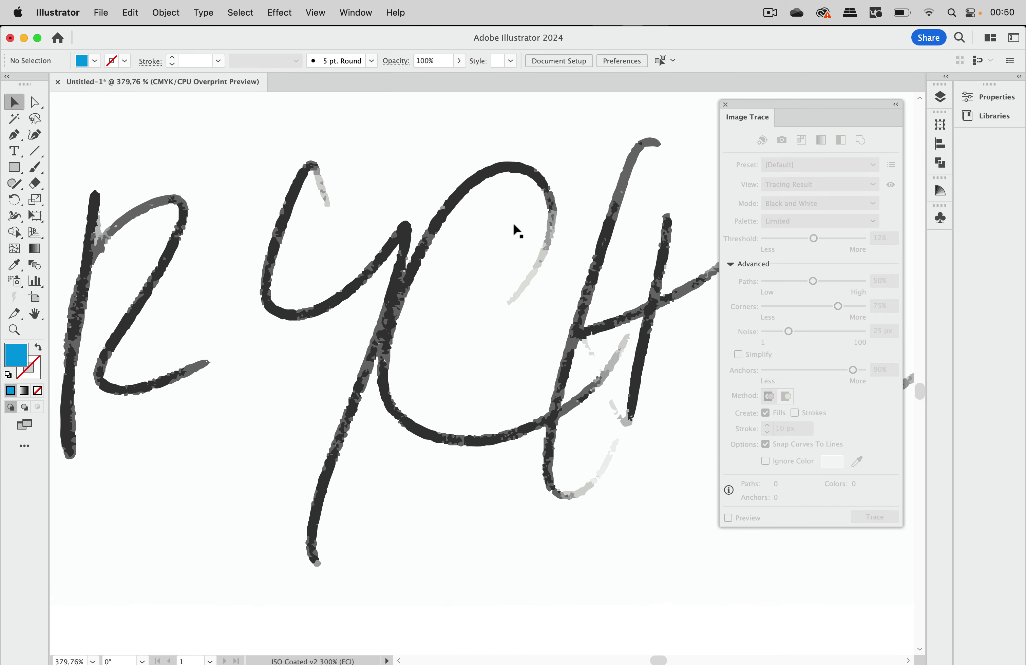
click(514, 225)
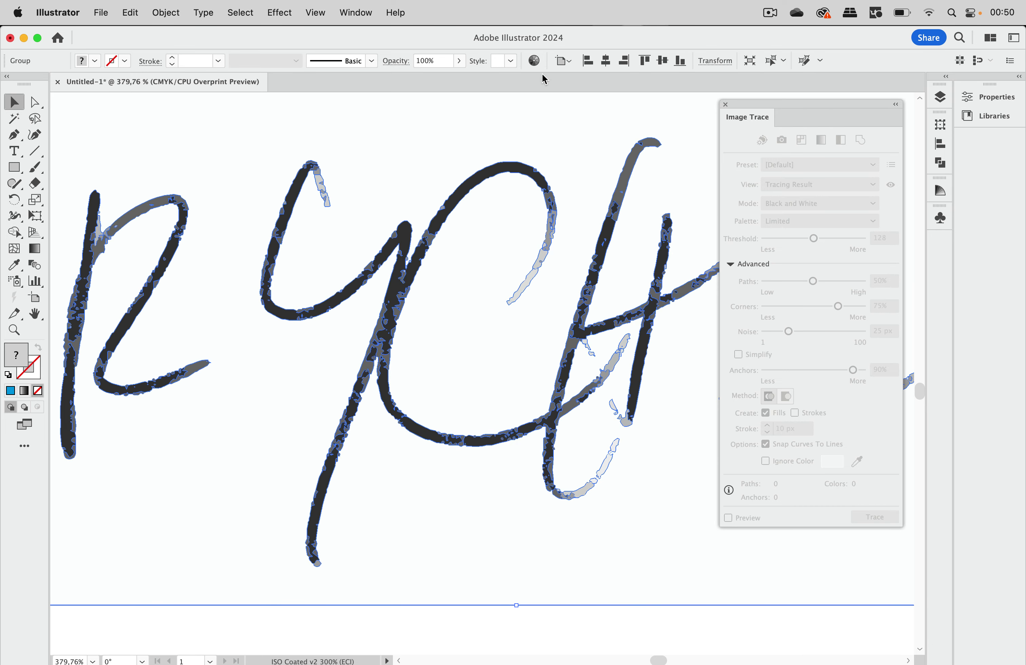
click(535, 60)
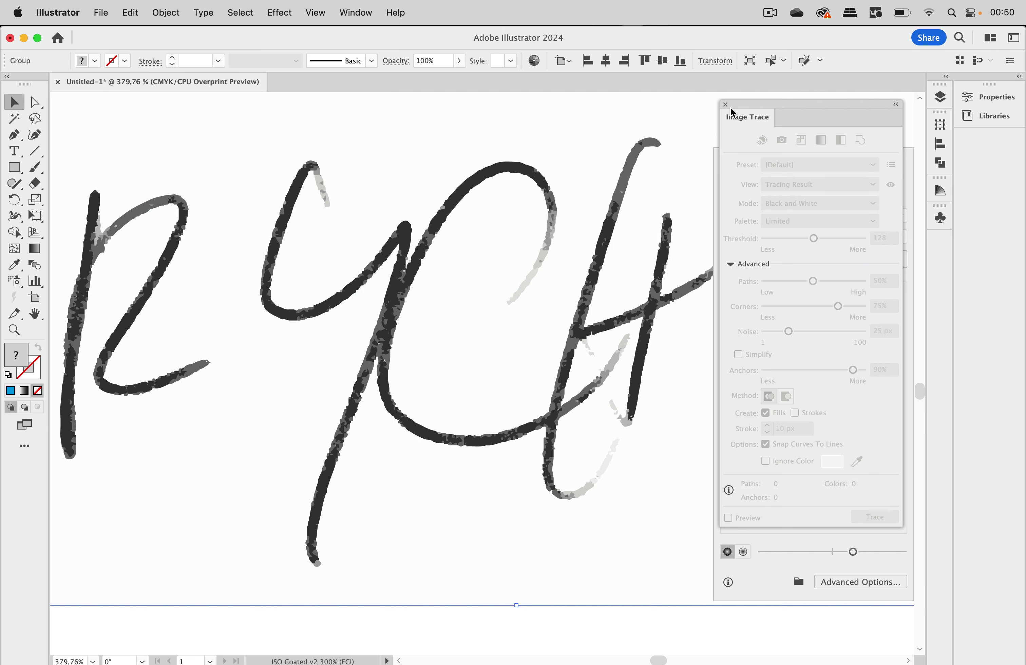
drag(729, 108, 476, 114)
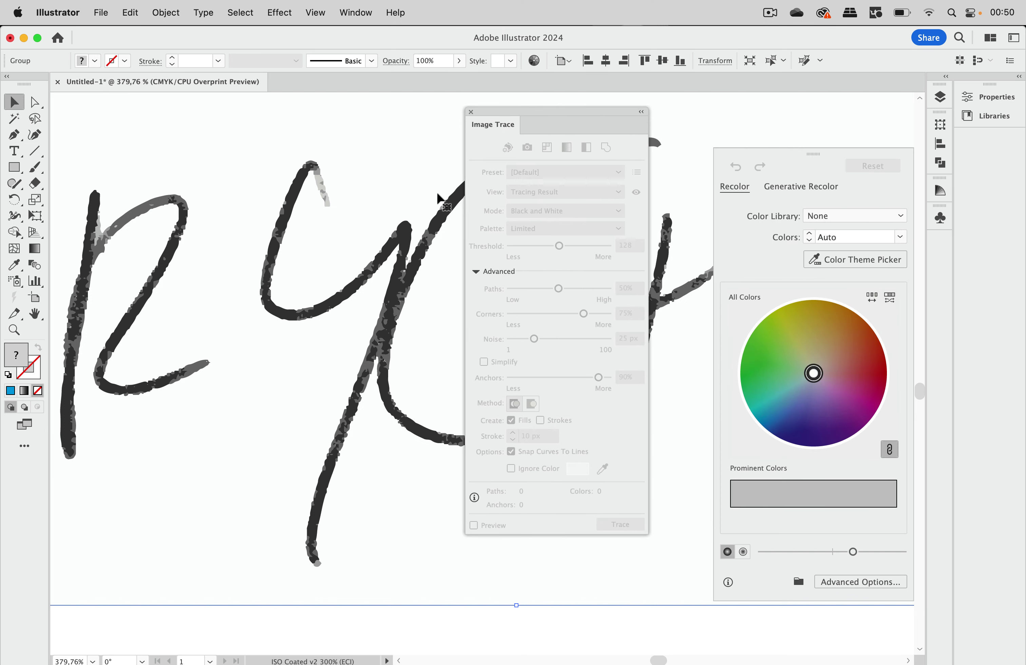
click(470, 111)
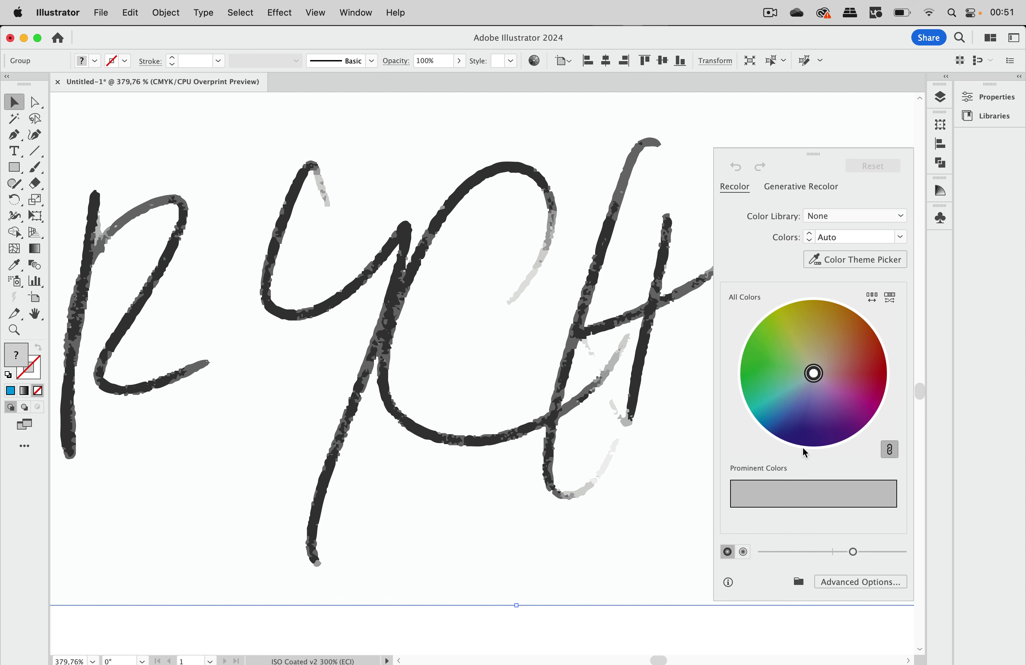
click(853, 590)
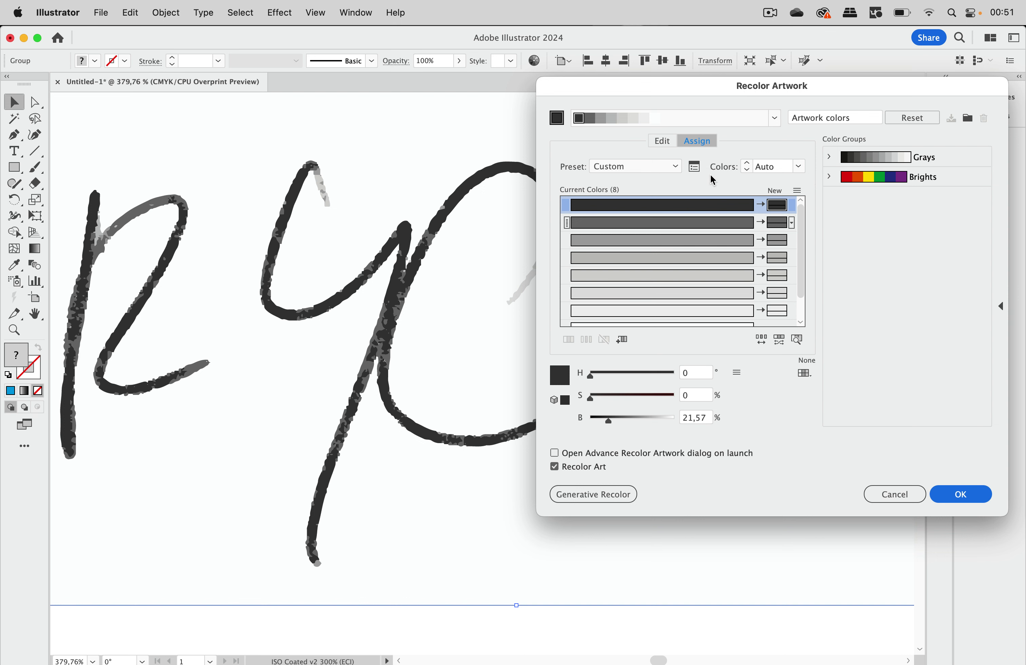
Step: Accept color reduction options with Scale Tints and white preserved, and reduce the lettering to 1 color
click(694, 166)
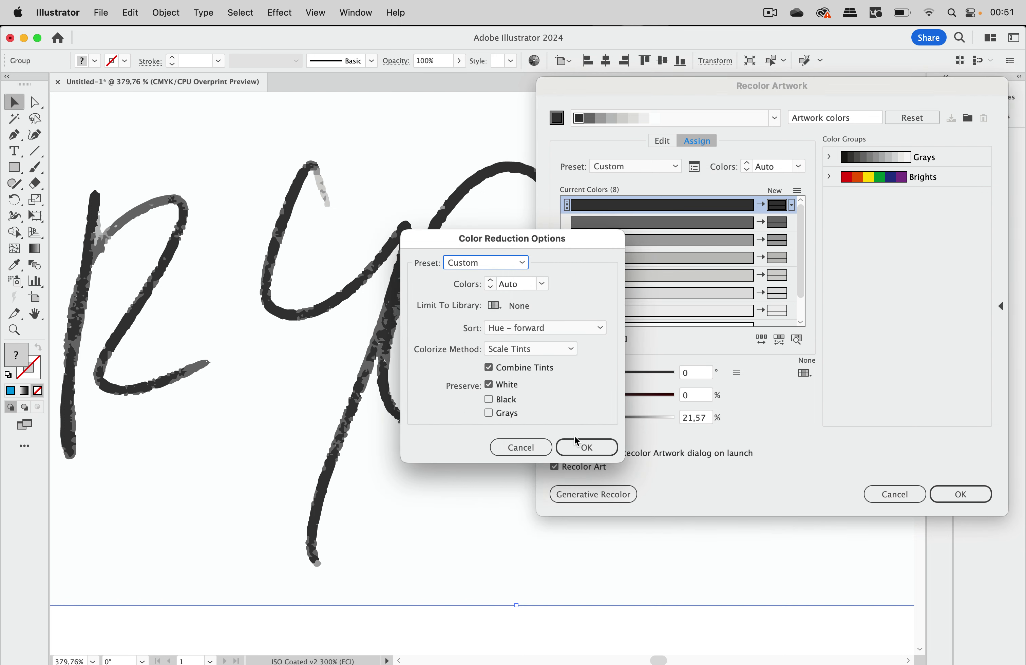
click(582, 448)
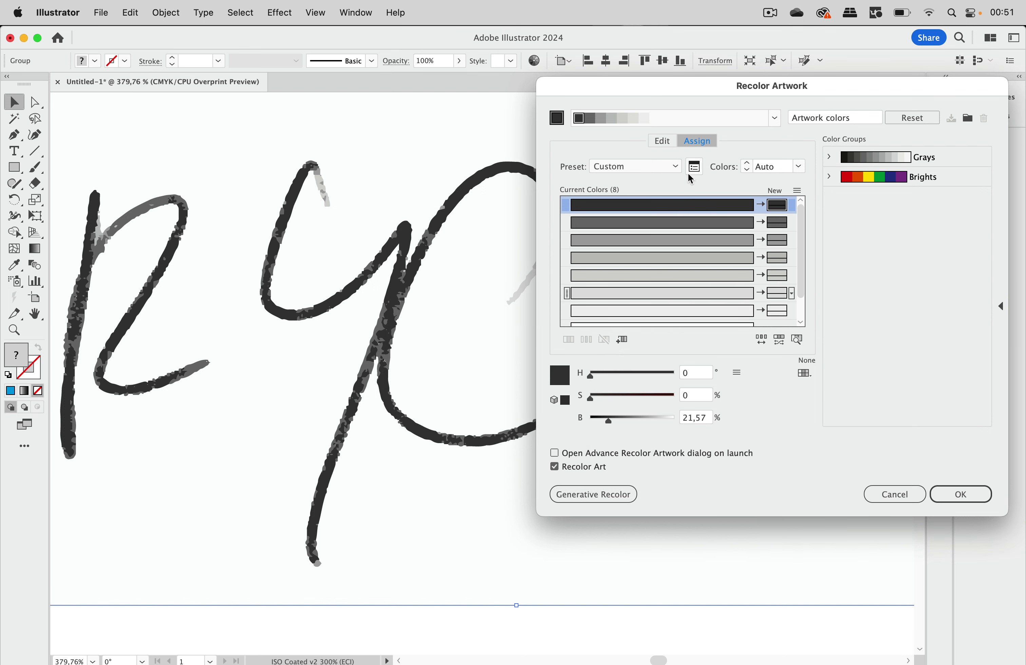
click(798, 167)
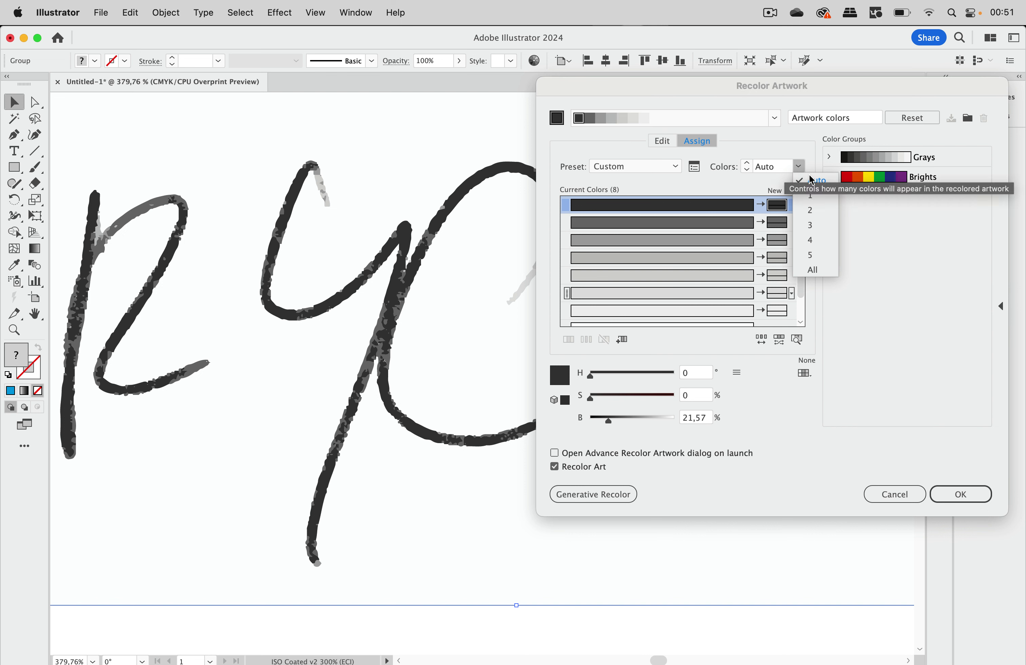
click(811, 197)
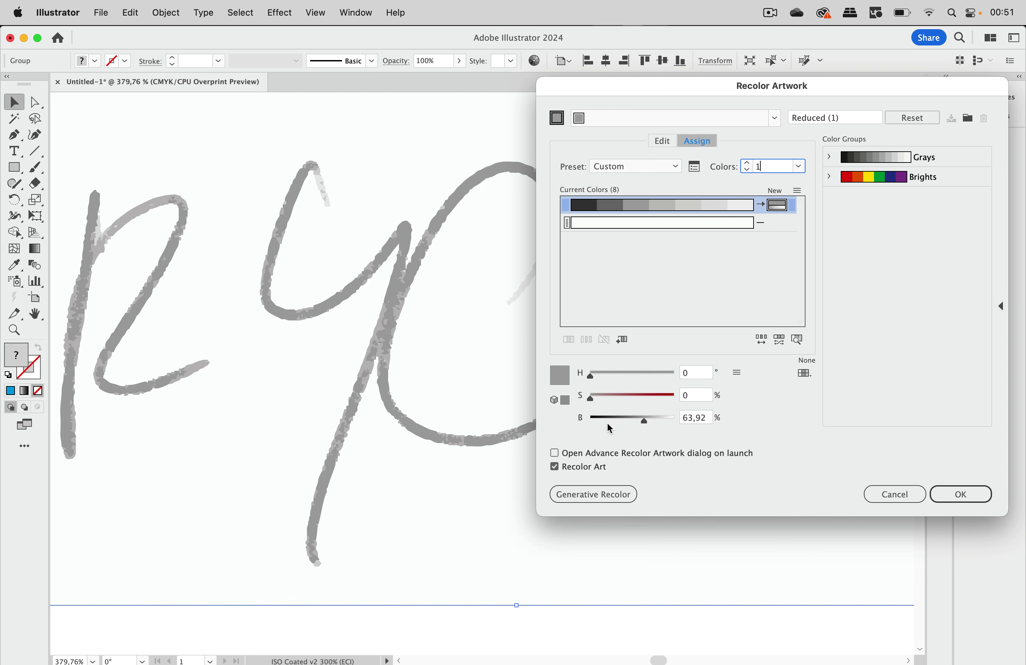
Step: Recolor the lettering to a dark magenta with hue 330°, saturation 100% and brightness 48%, and apply it
drag(643, 421, 691, 403)
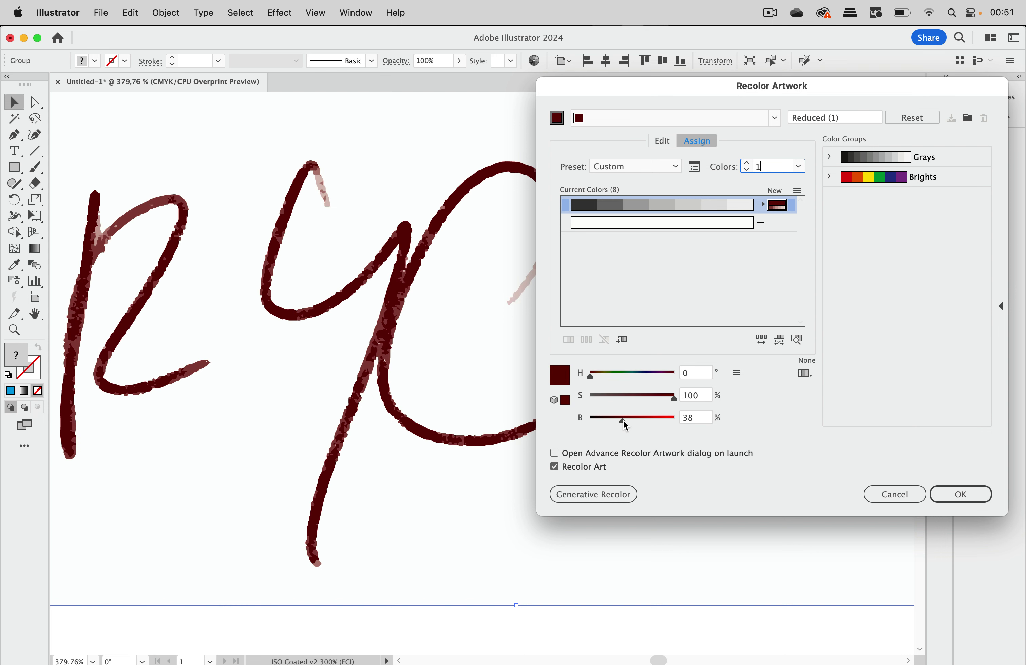
drag(622, 420, 632, 420)
drag(595, 372, 601, 375)
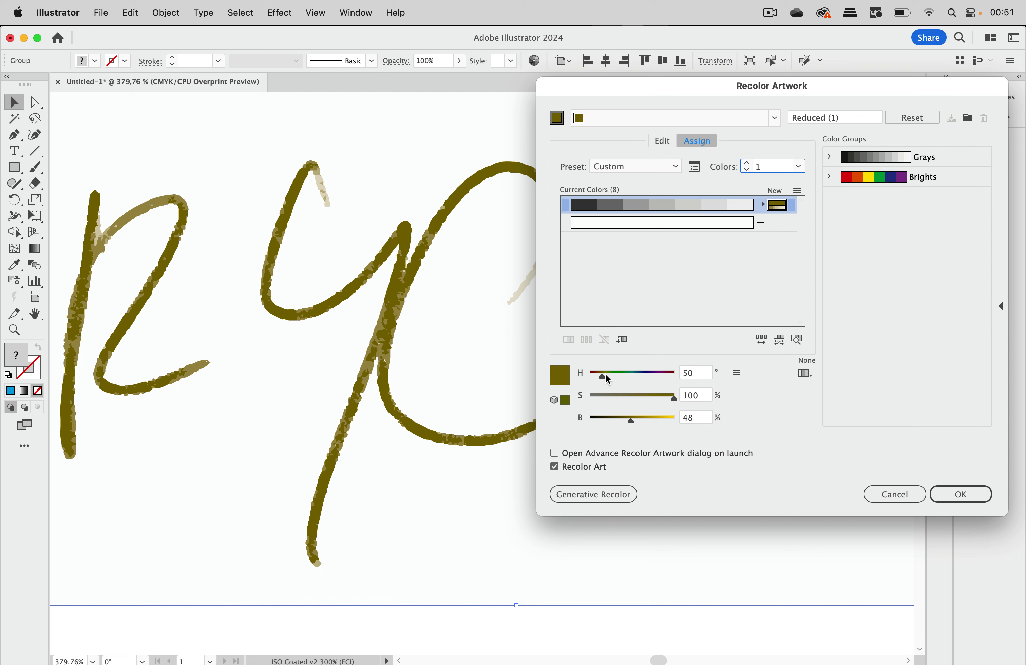
drag(605, 373, 671, 380)
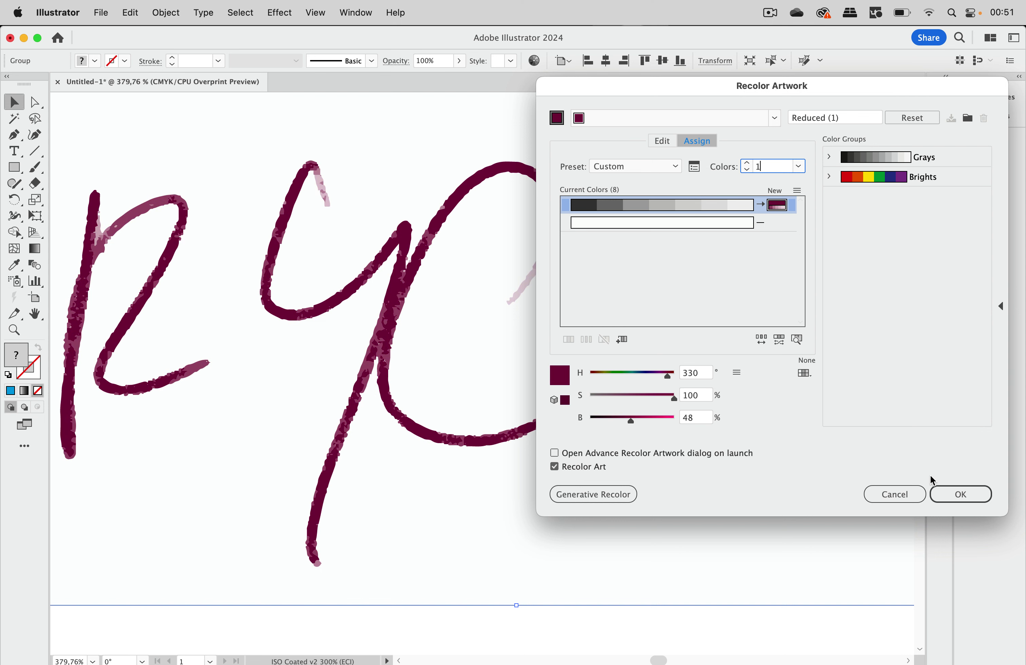
click(960, 492)
key(super+0)
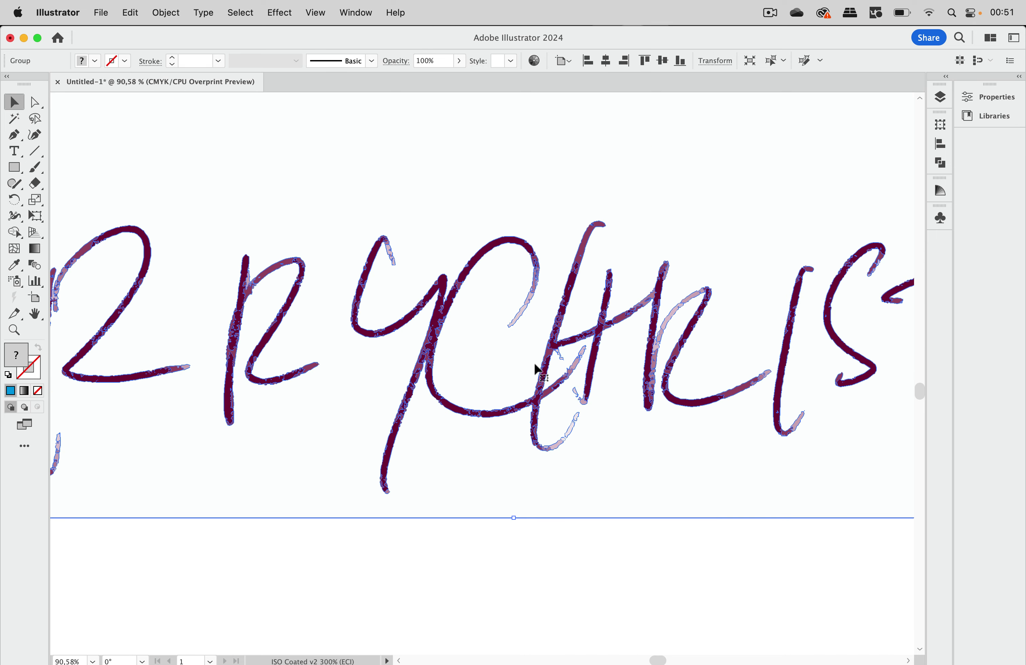
Step: Deselect the recolored lettering and shift the linked black brush-stroke image slightly left on the canvas
click(437, 273)
scroll(438, 267, left, 3)
scroll(438, 267, up, 3)
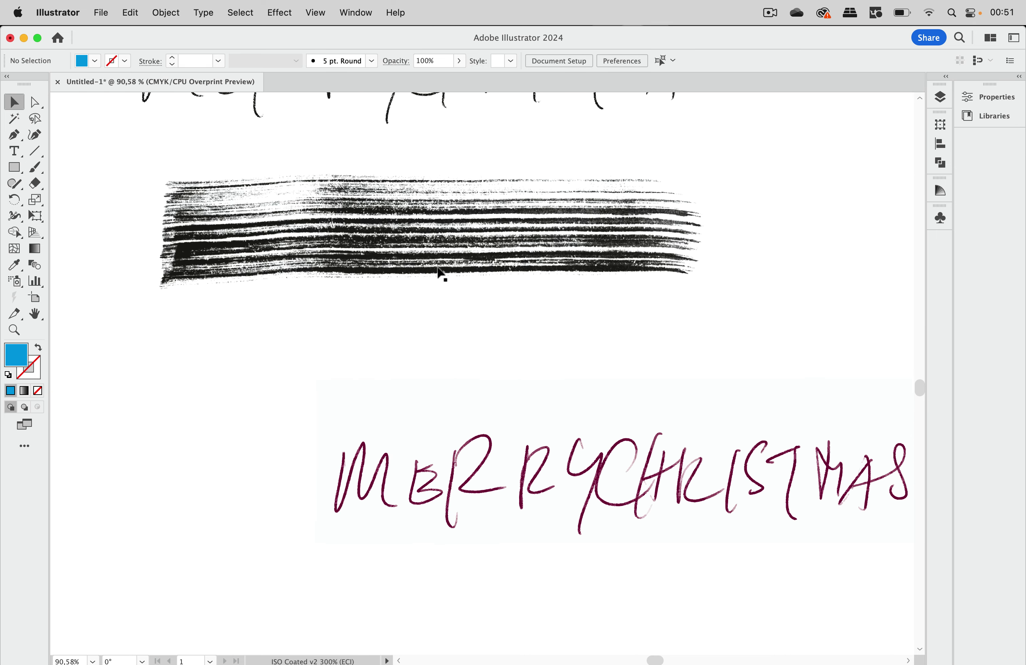
click(408, 258)
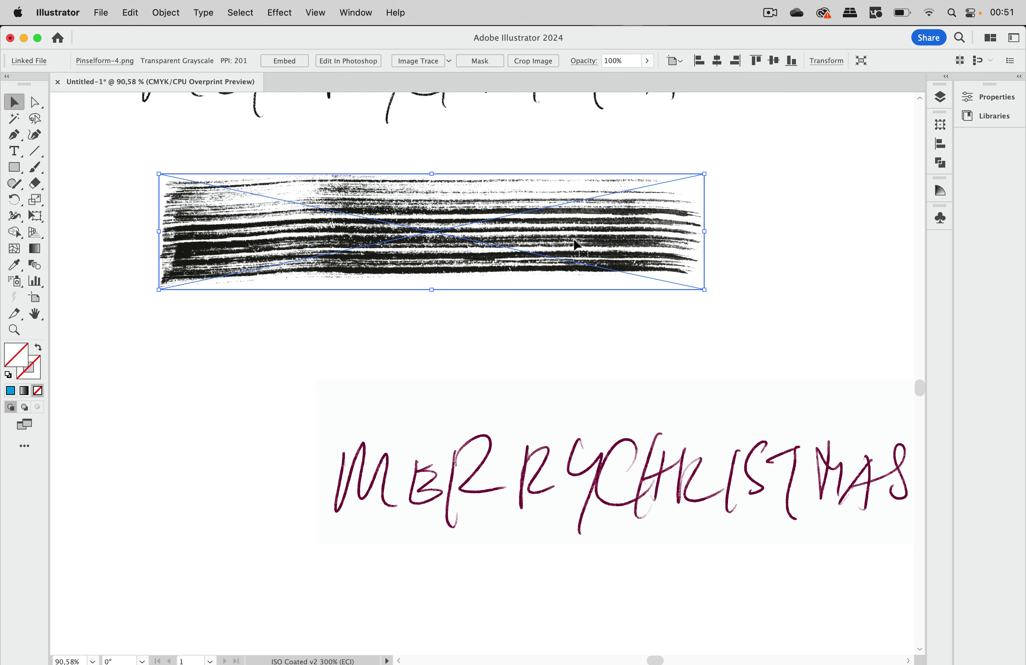
drag(576, 246, 530, 249)
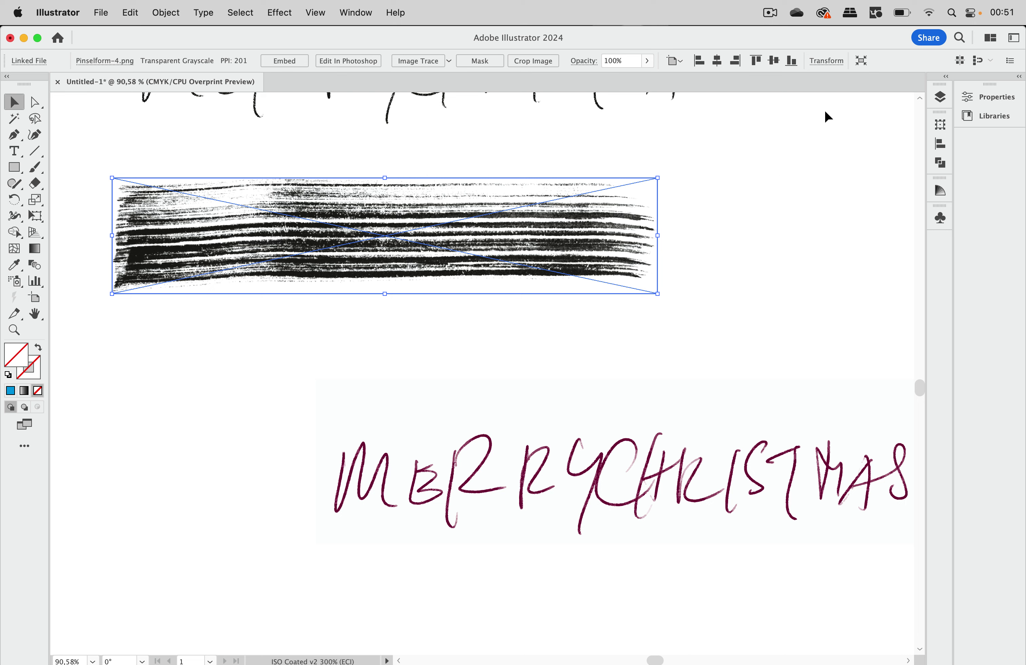
Step: Show the Image Trace settings beside the brush stroke and trace it with the Black & White preset
click(358, 6)
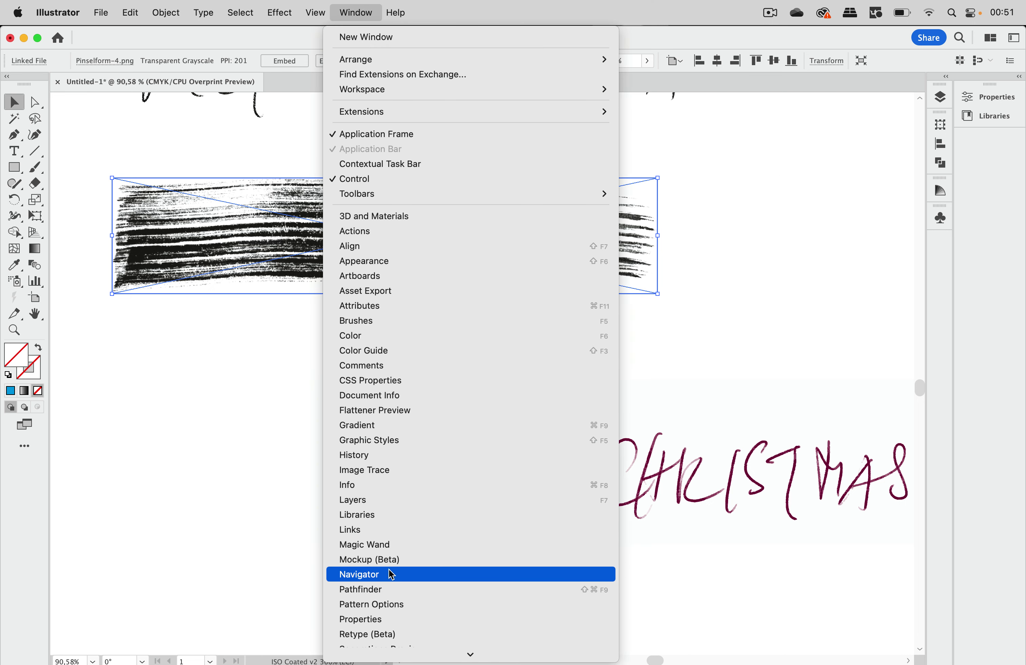
click(396, 470)
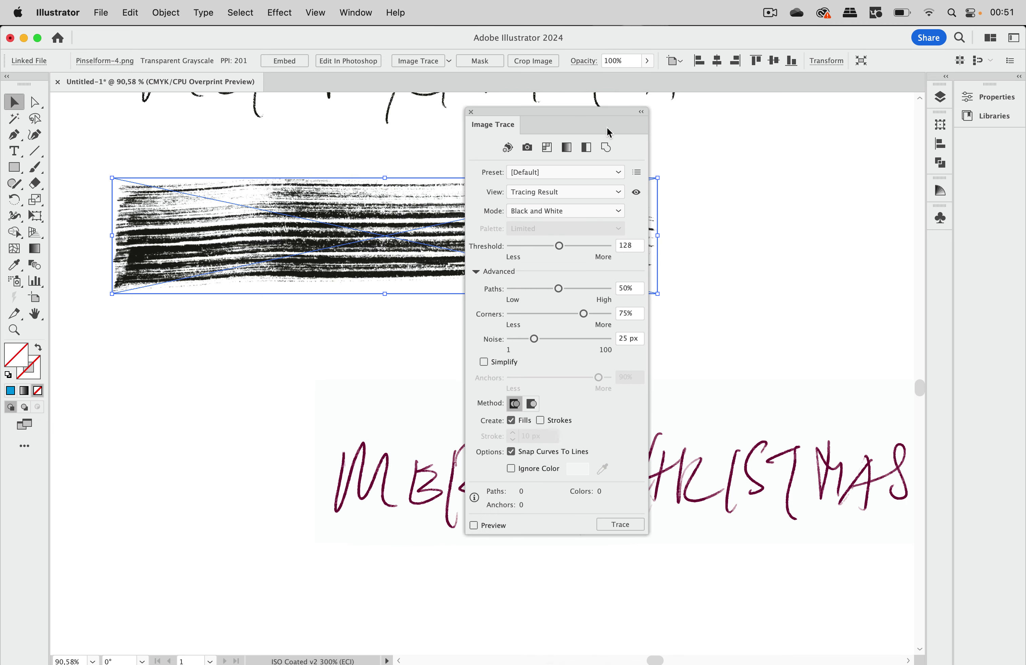
drag(608, 117, 784, 120)
click(749, 155)
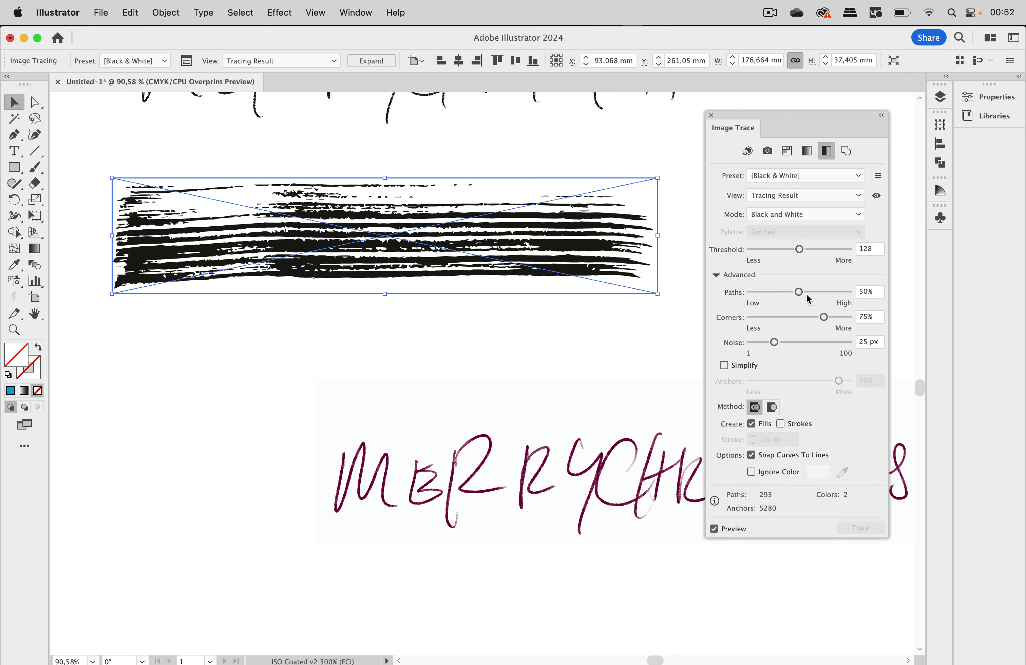
Step: Refine the brush stroke trace by setting Paths to 100% and Noise to 7 px
drag(798, 292, 882, 300)
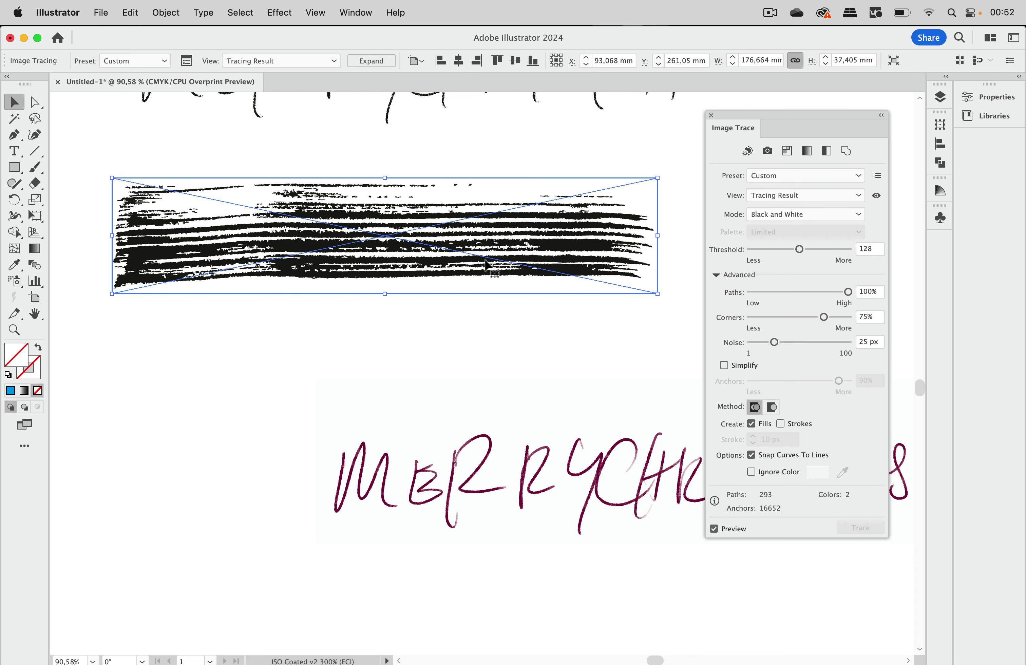
scroll(486, 264, up, 5)
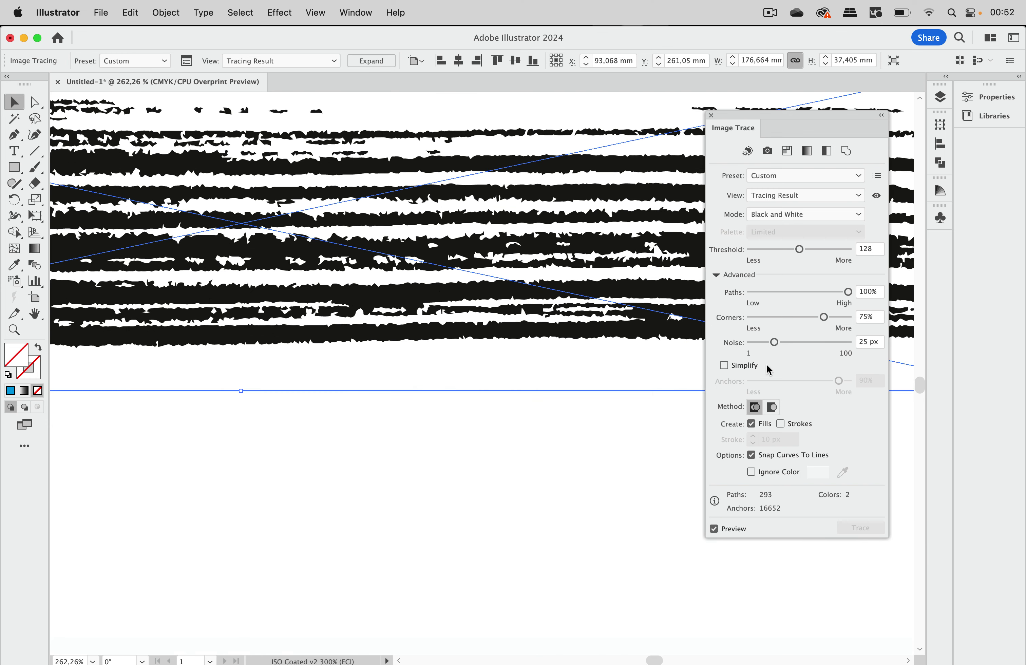
drag(774, 343, 755, 342)
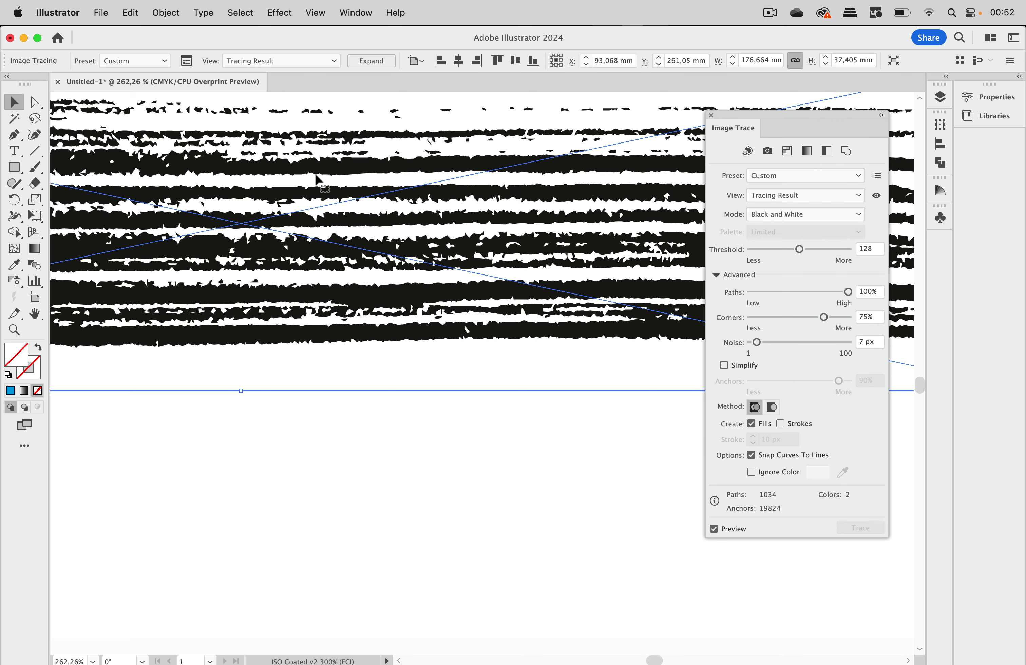
scroll(325, 235, down, 3)
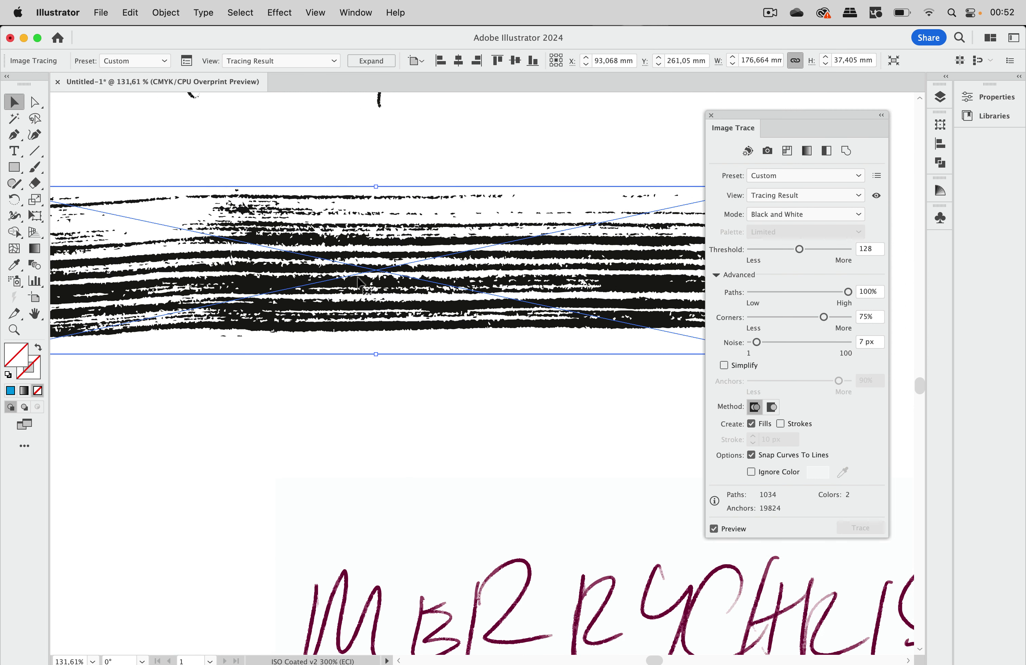
Step: Soften the traced edges by setting Corners to 17%, and ignore white in the brush stroke trace
scroll(383, 248, up, 6)
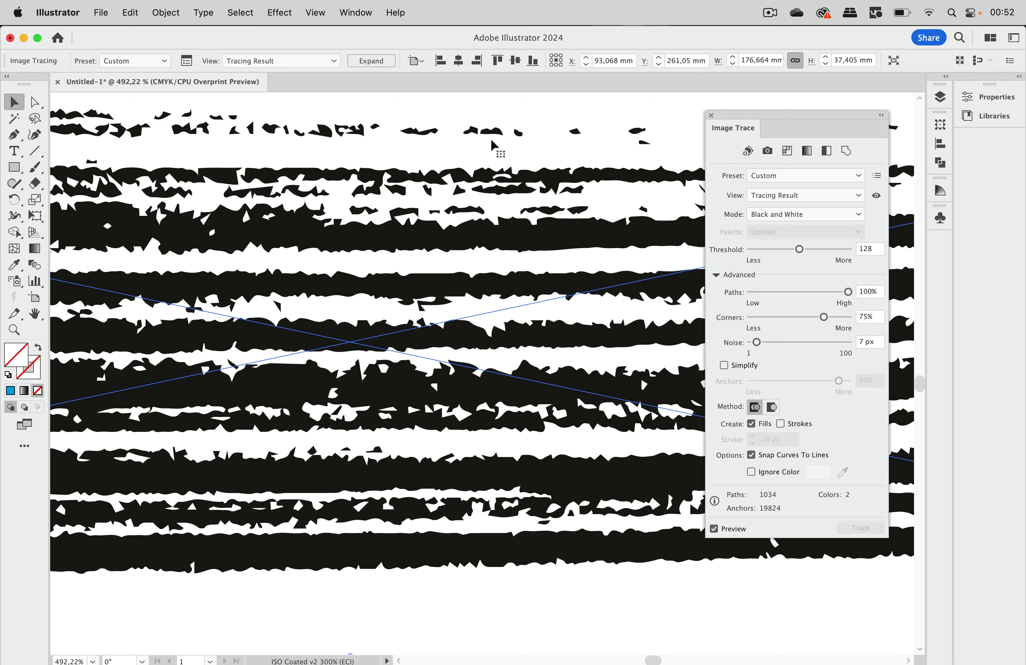
drag(823, 318, 767, 323)
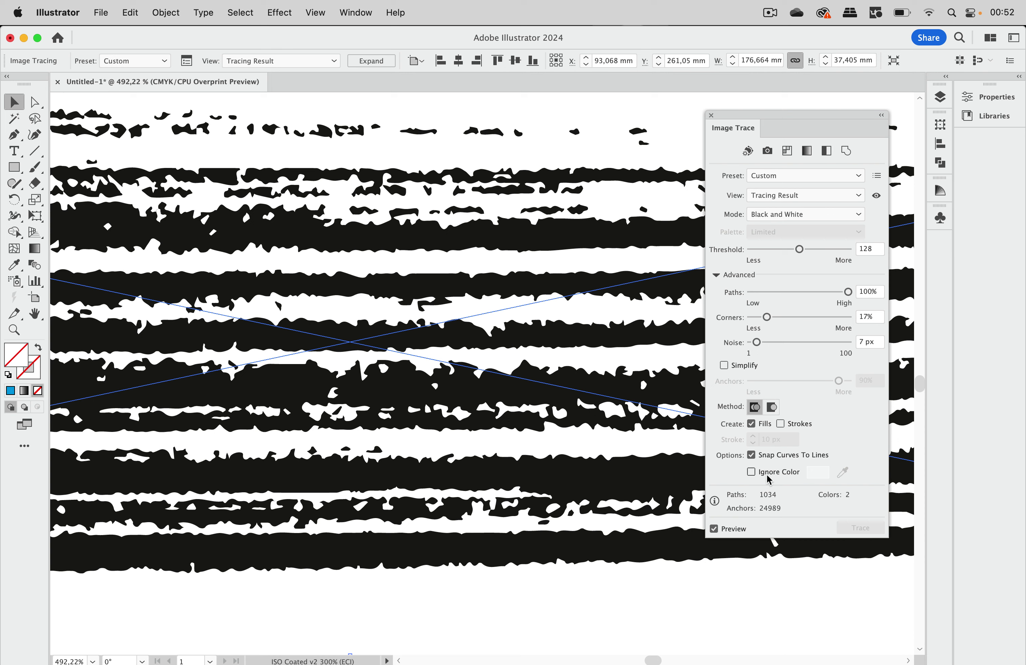
click(751, 472)
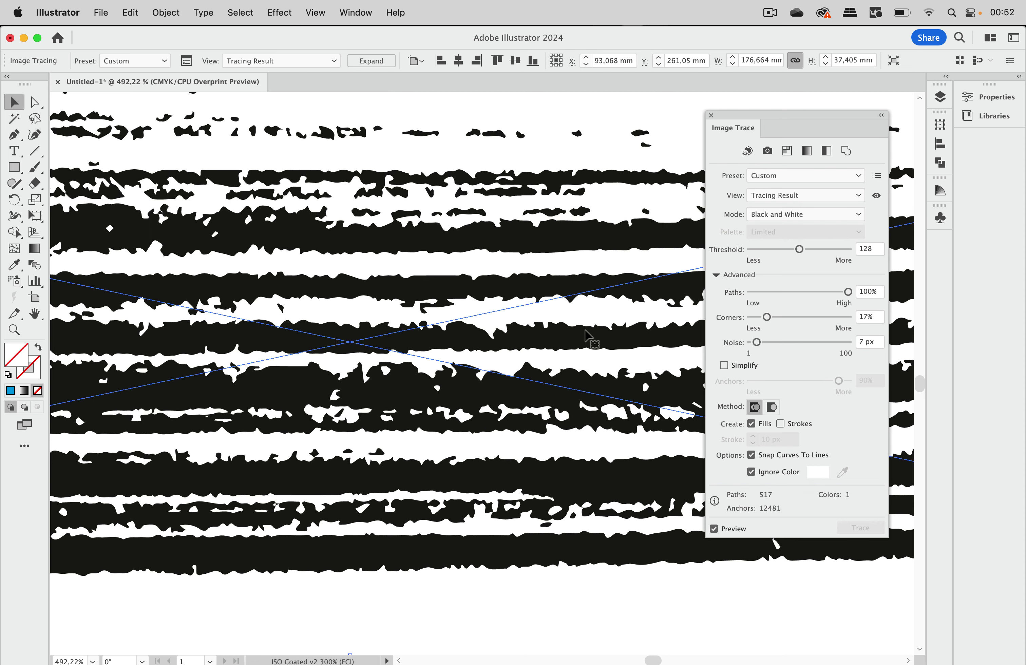
Step: Raise the brush stroke trace's Threshold to 188 and reposition the Image Trace settings
scroll(501, 237, down, 3)
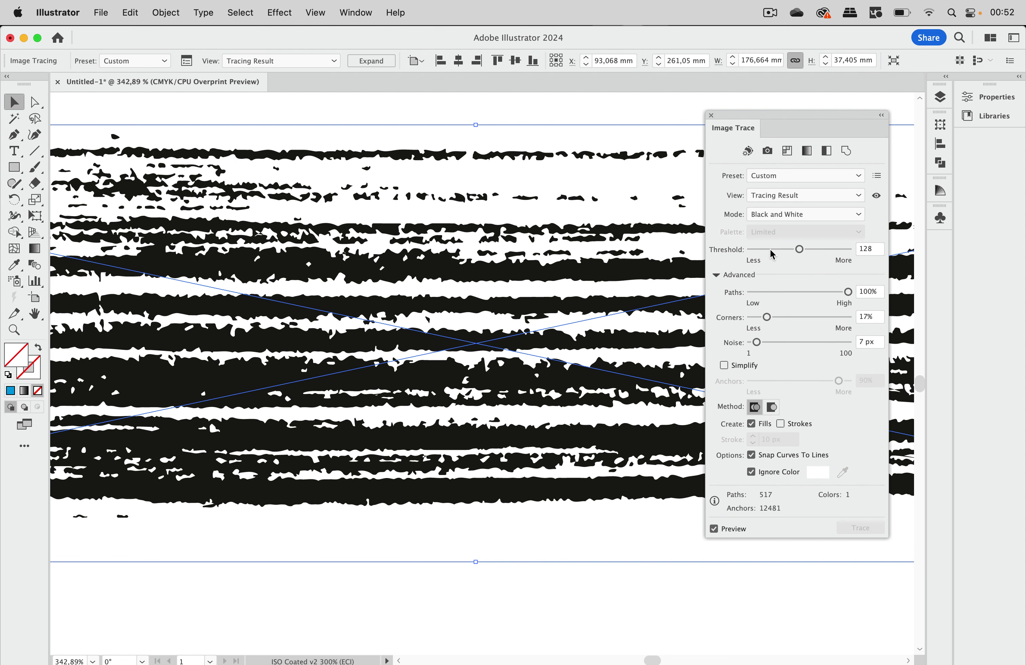
scroll(370, 285, left, 2)
scroll(370, 288, left, 10)
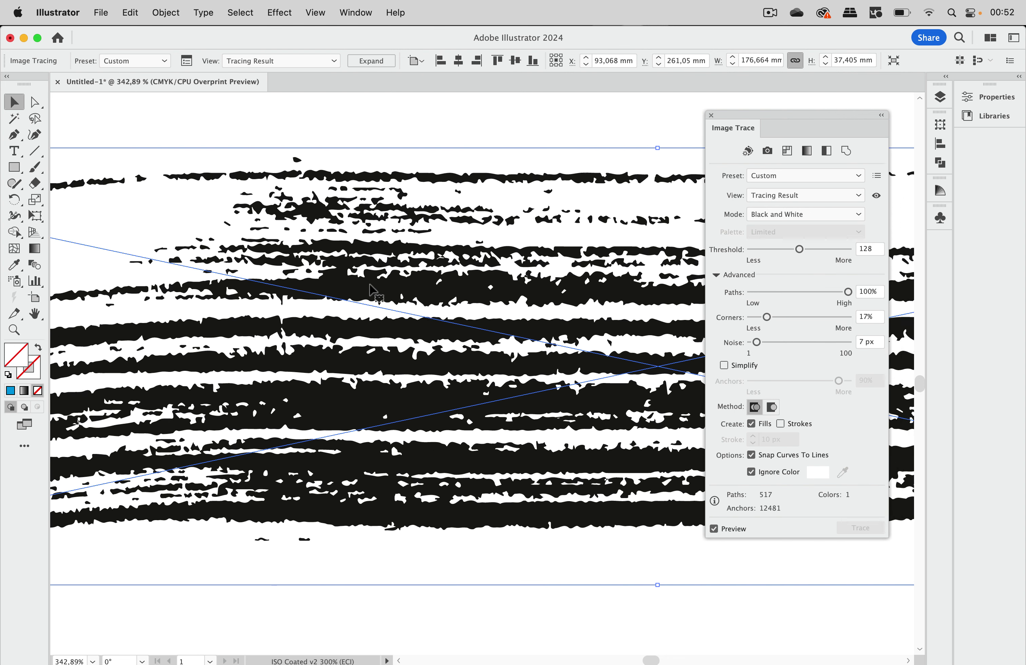
drag(807, 249, 821, 250)
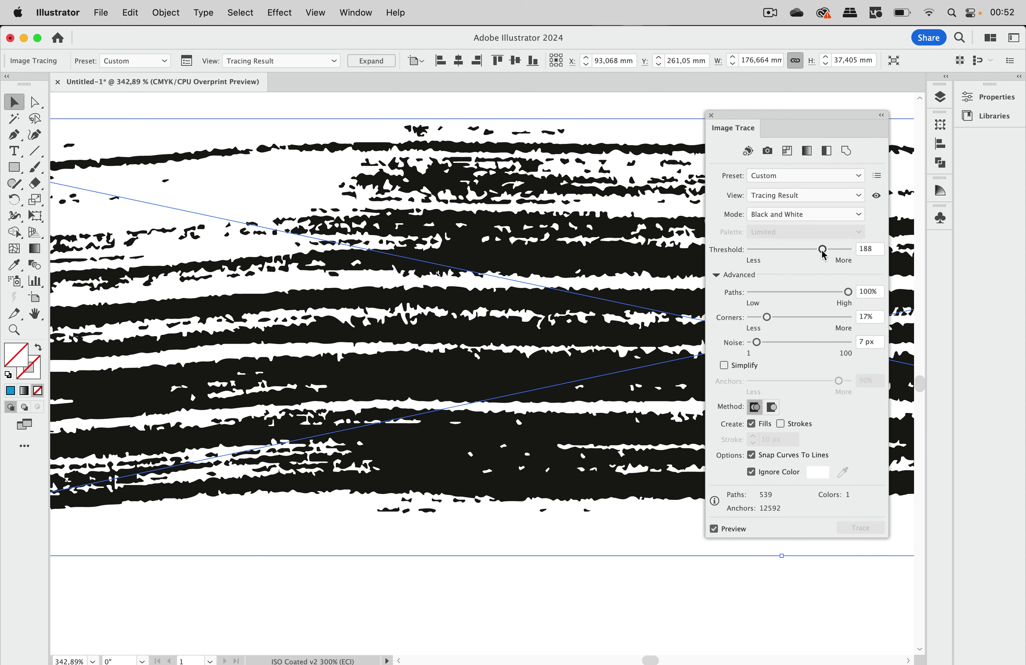
scroll(575, 254, down, 3)
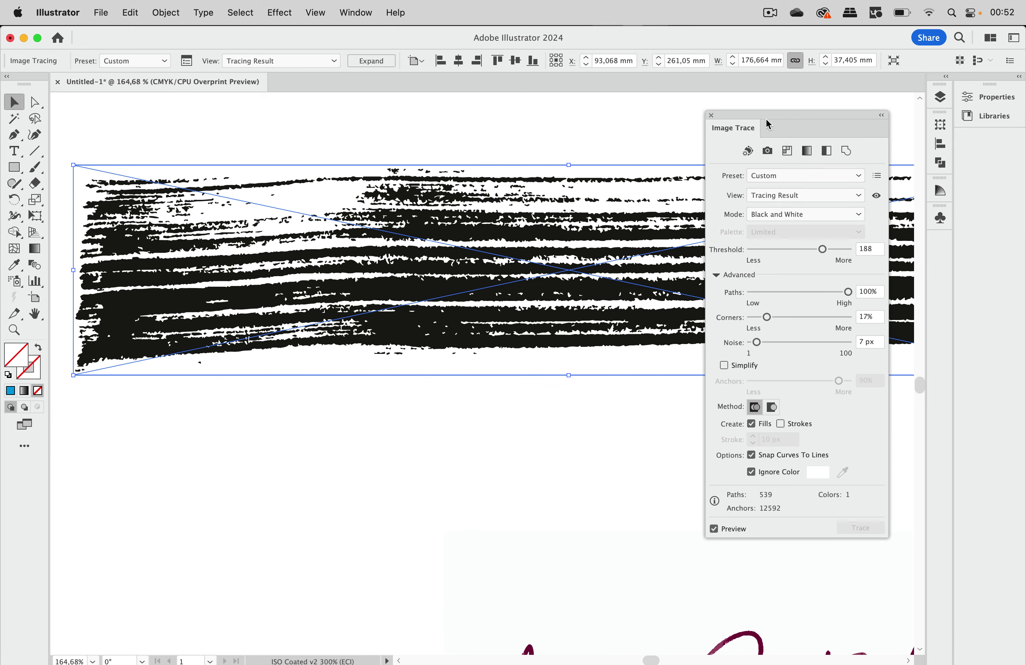
mouse_move(768, 114)
mouse_down()
mouse_move(654, 84)
mouse_move(651, 56)
mouse_up()
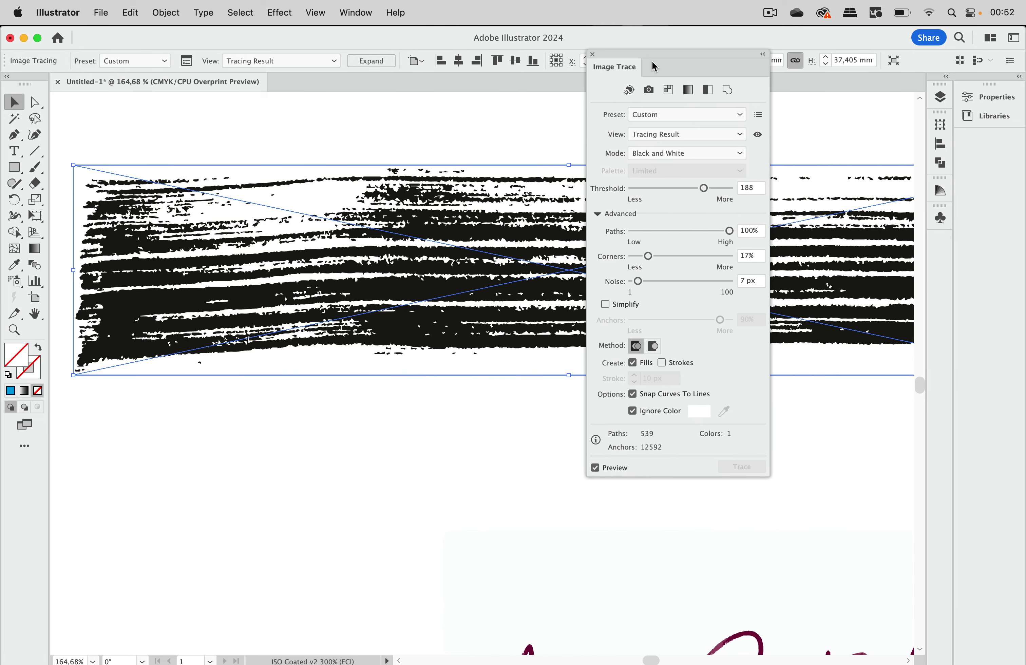